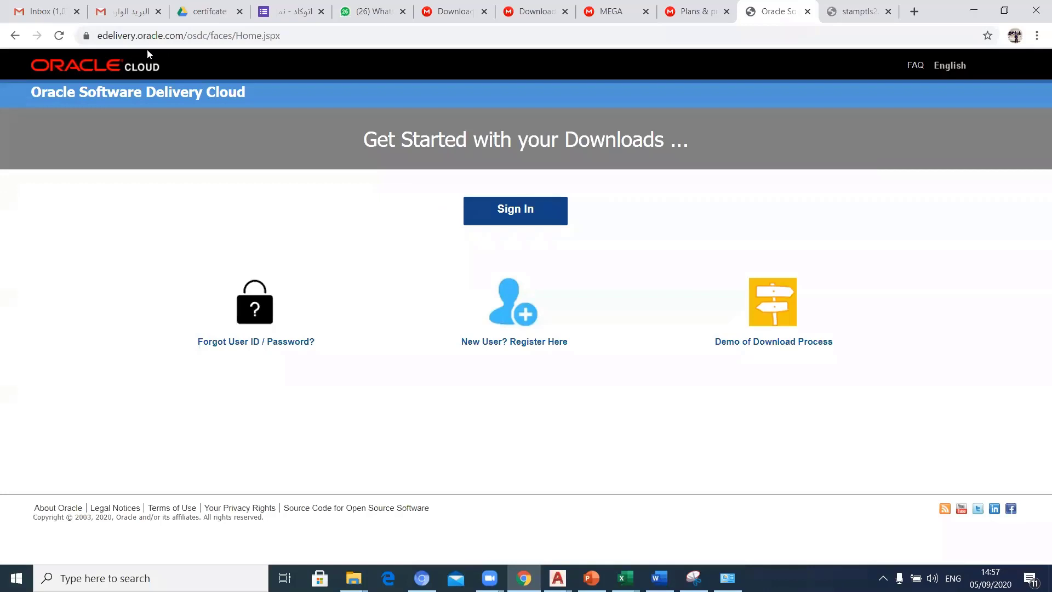
# Return to the Oracle Software Delivery Cloud home page and sign in.
pyautogui.moveTo(313, 42); pyautogui.dragTo(188, 37)
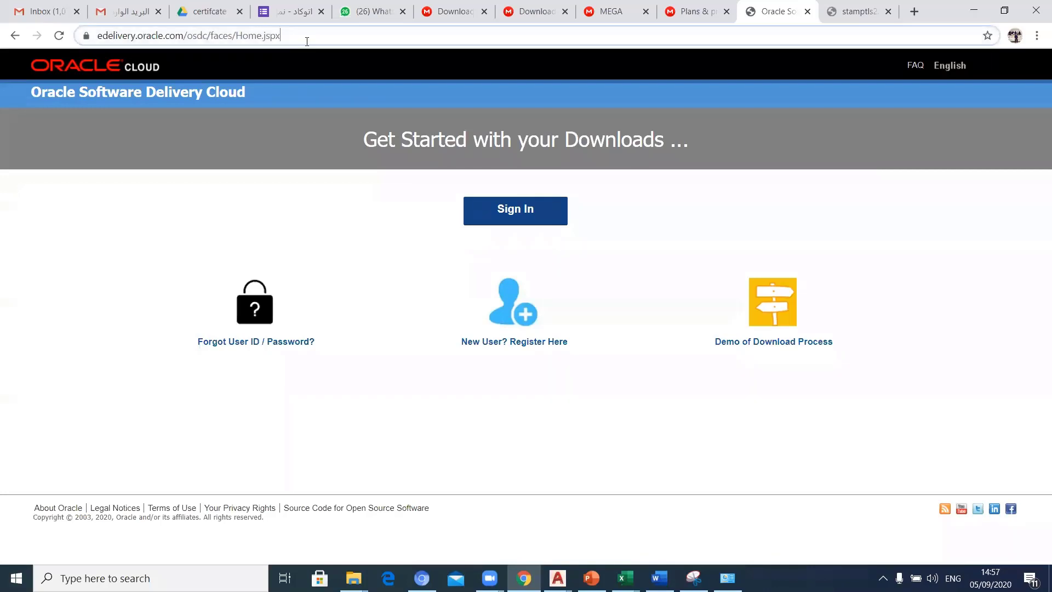
pyautogui.press('BackSpace')
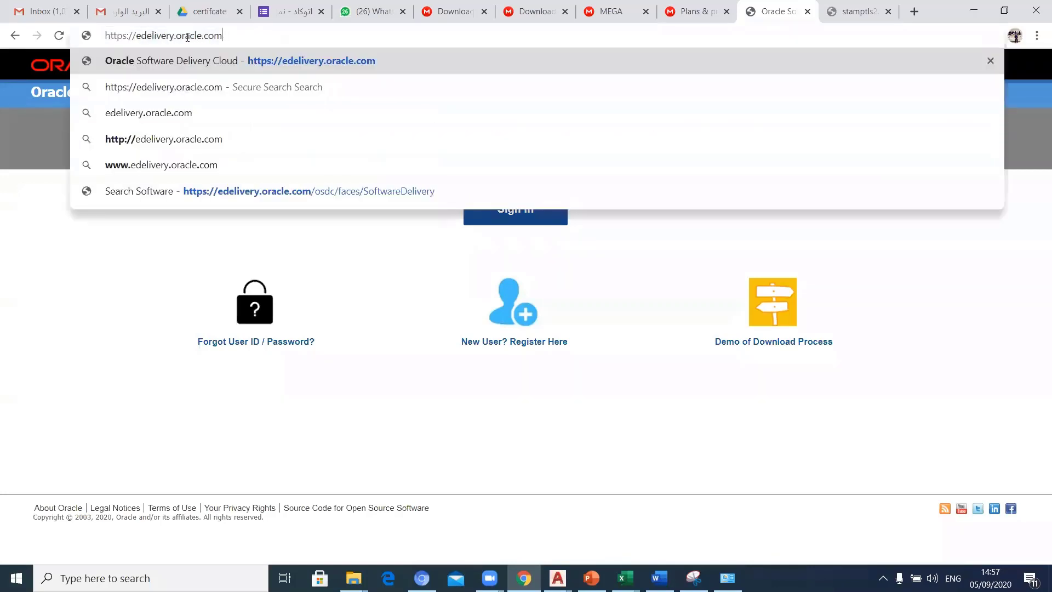
pyautogui.press('Return')
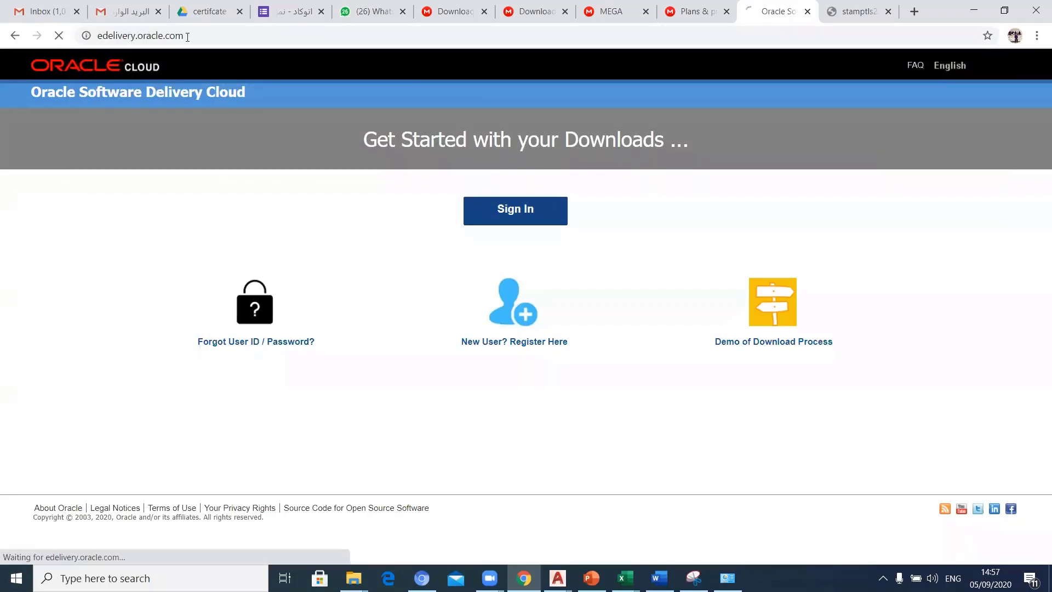
pyautogui.click(502, 209)
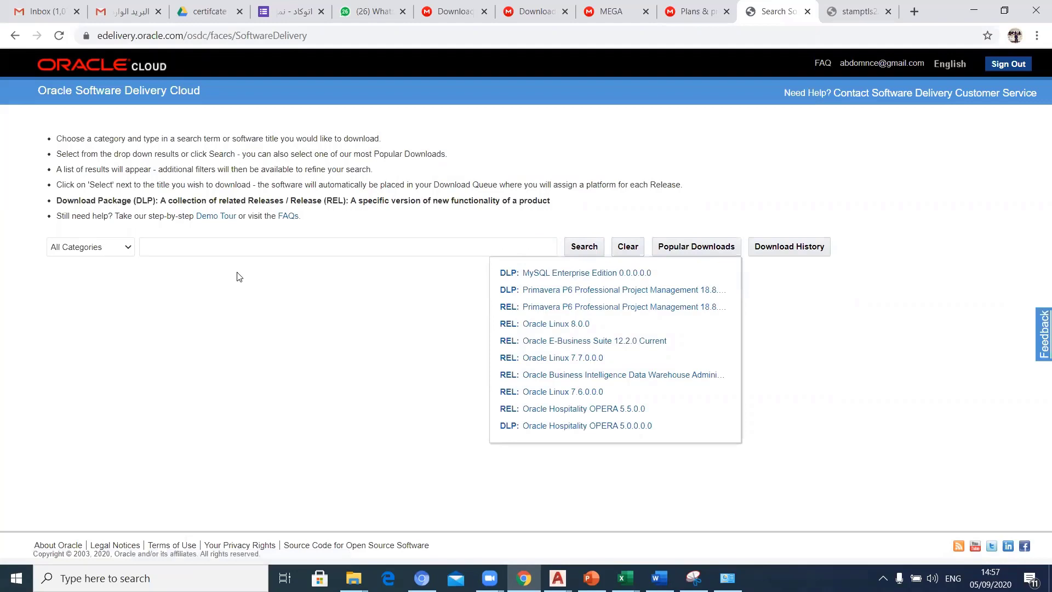
# Search for 'primavera p6' and choose Primavera P6 Professional Project Management.
pyautogui.click(231, 305)
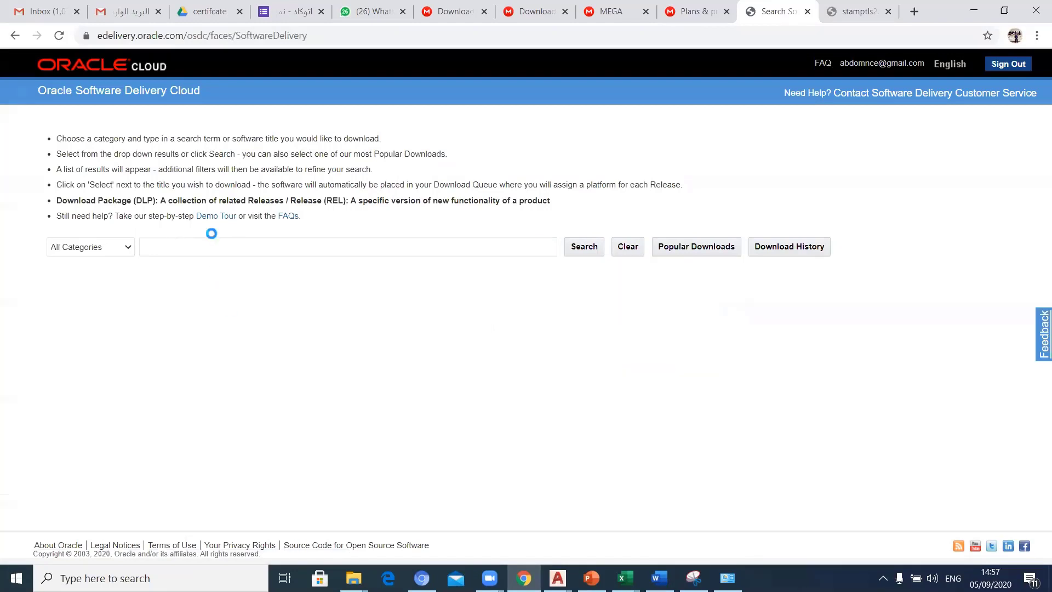
pyautogui.click(181, 248)
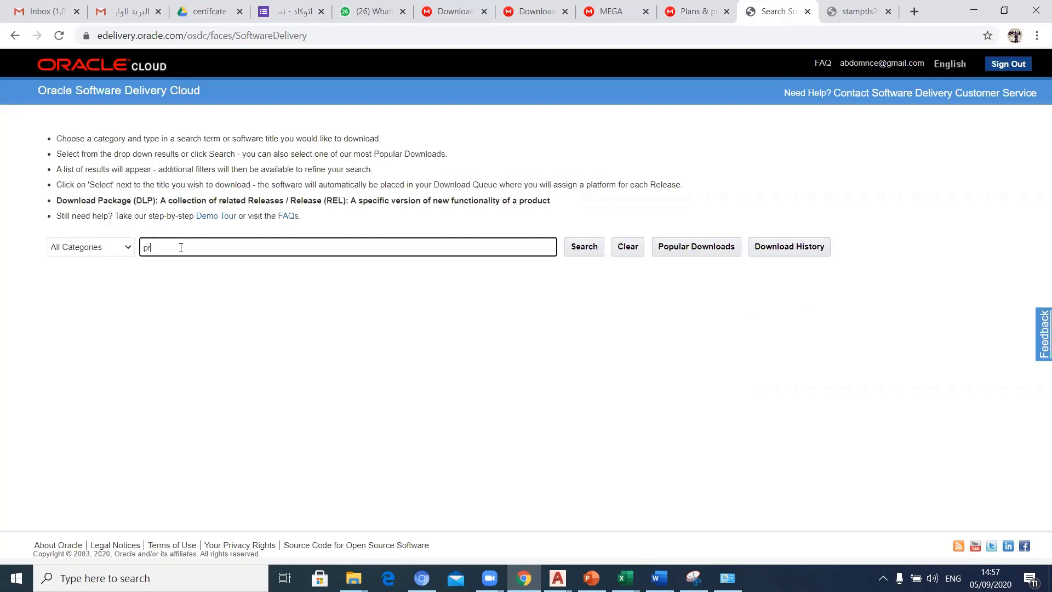
pyautogui.write('av')
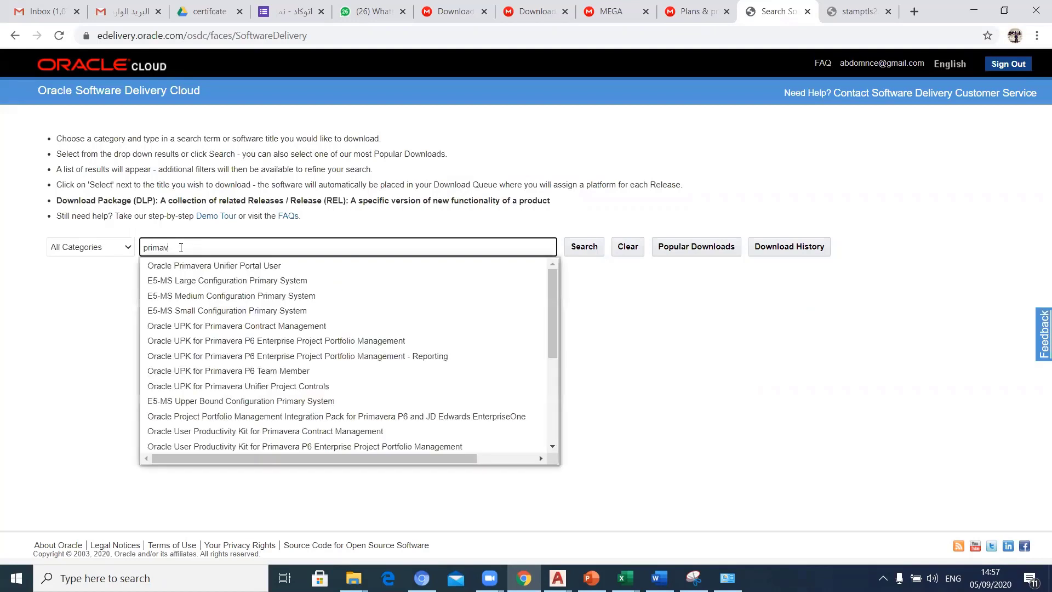
pyautogui.write('era')
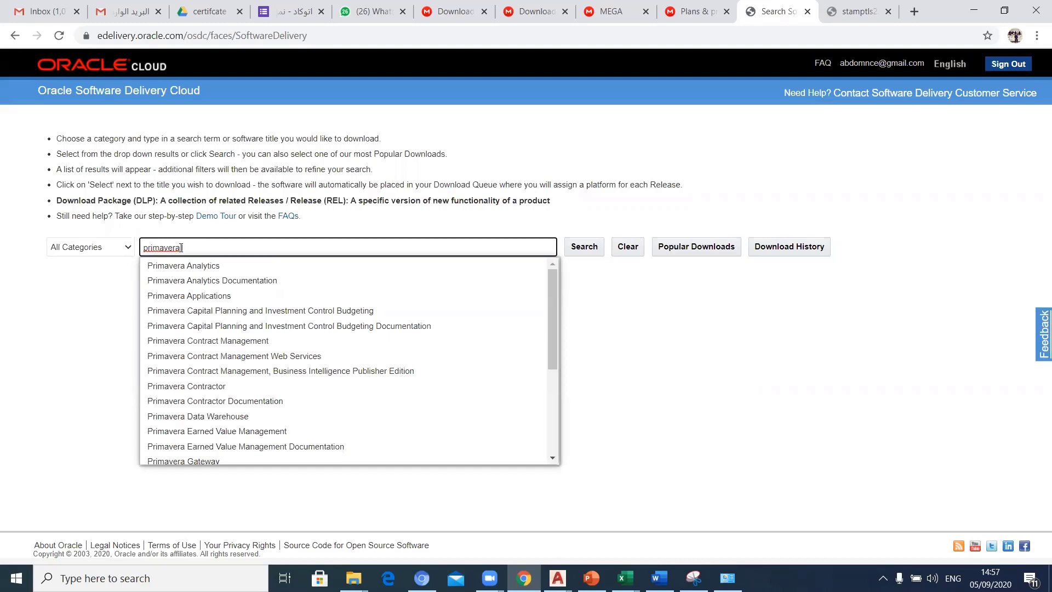
pyautogui.write(' p6')
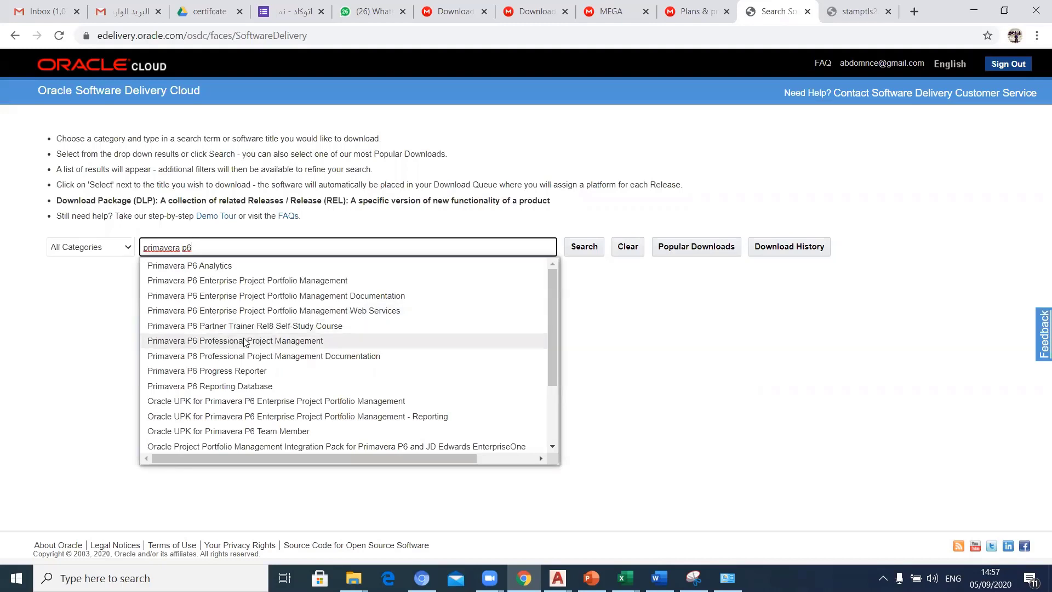
pyautogui.click(279, 342)
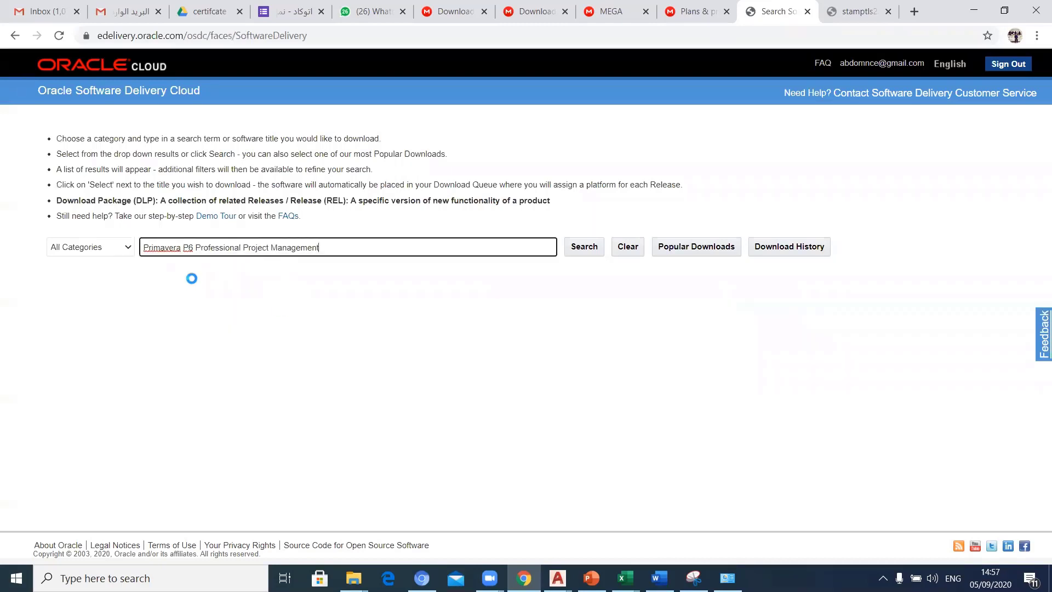
# Queue the Primavera P6 Professional Project Management 19.12.0.0.0 release and continue to the download queue.
pyautogui.click(594, 253)
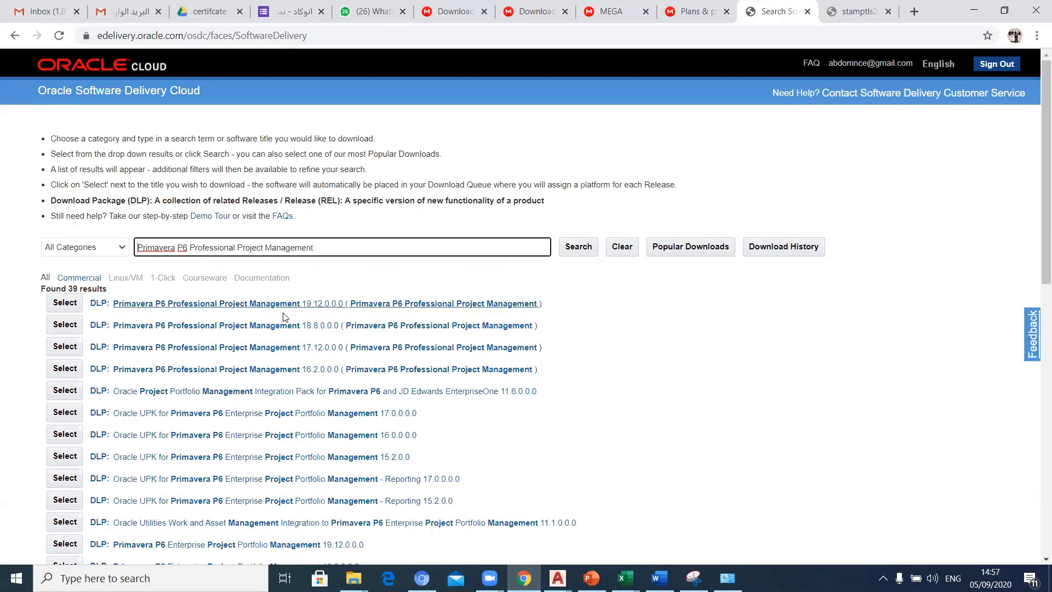
pyautogui.click(65, 302)
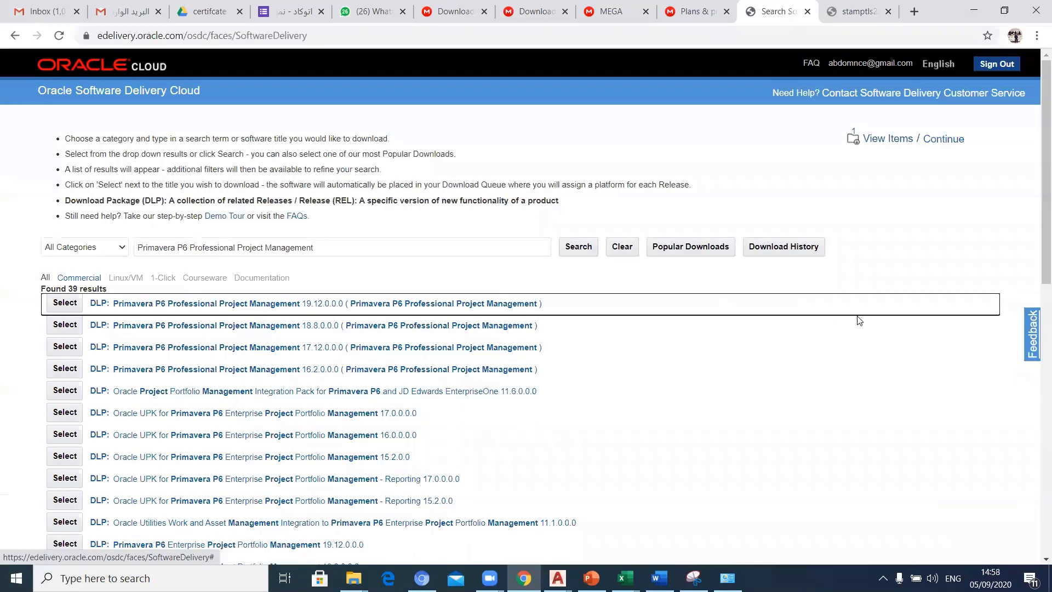
pyautogui.click(872, 146)
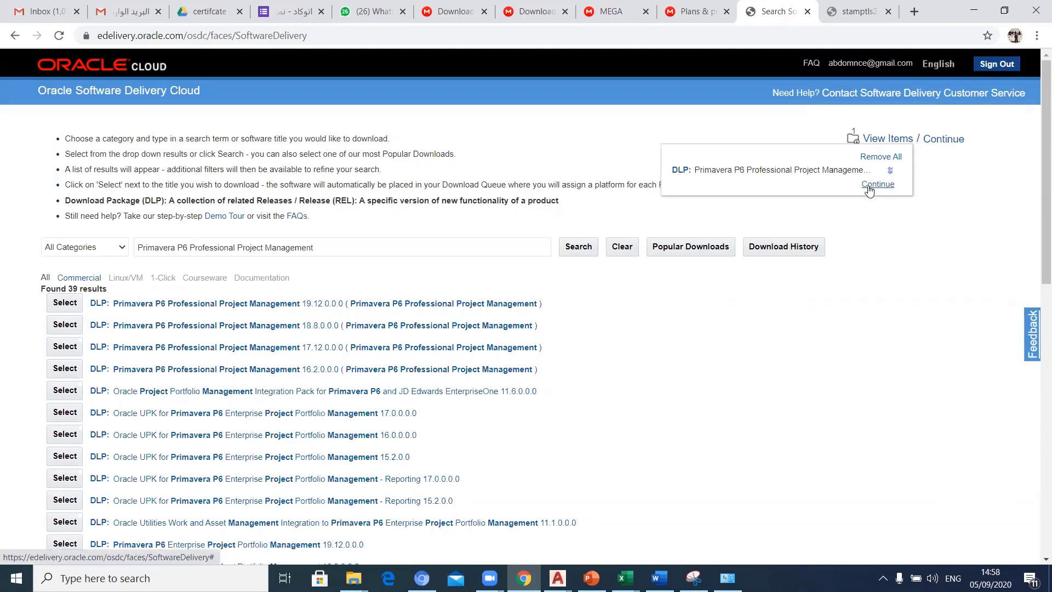
pyautogui.click(799, 382)
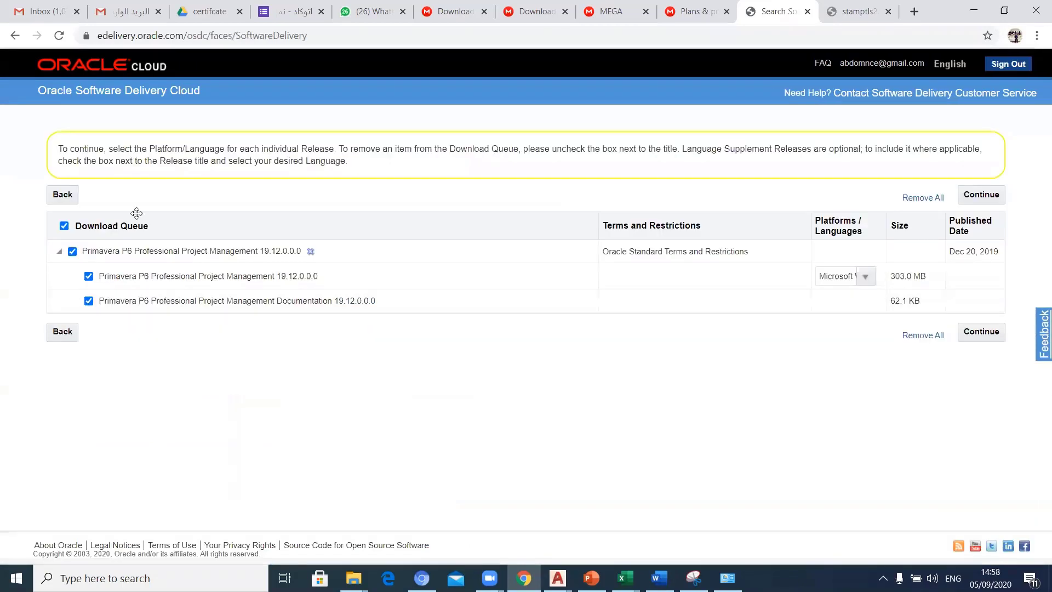
# Accept the Oracle License Agreement and continue to the list of four P6 19.12 files.
pyautogui.click(977, 339)
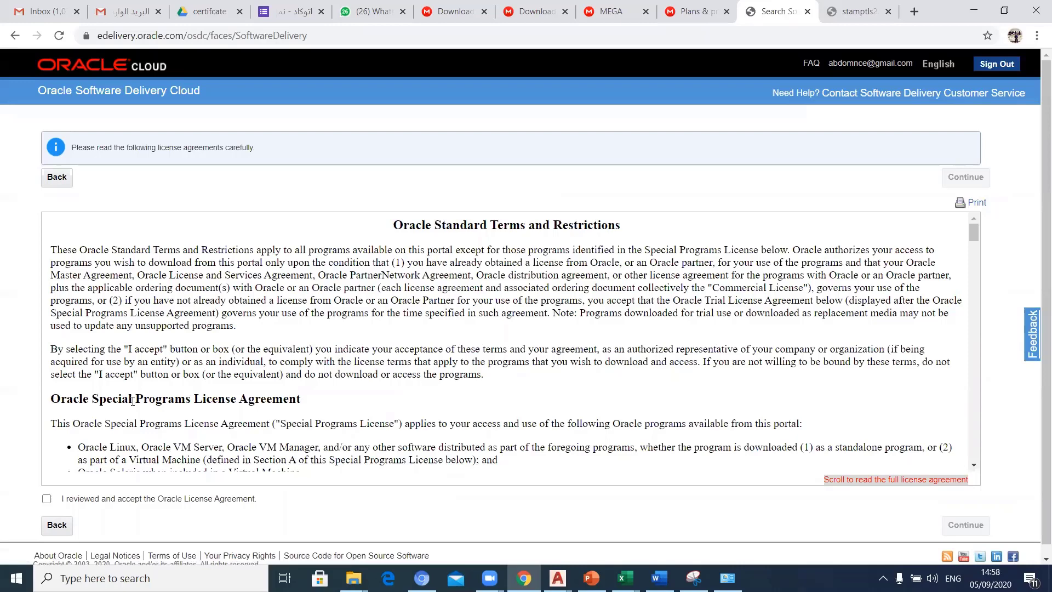
pyautogui.click(47, 499)
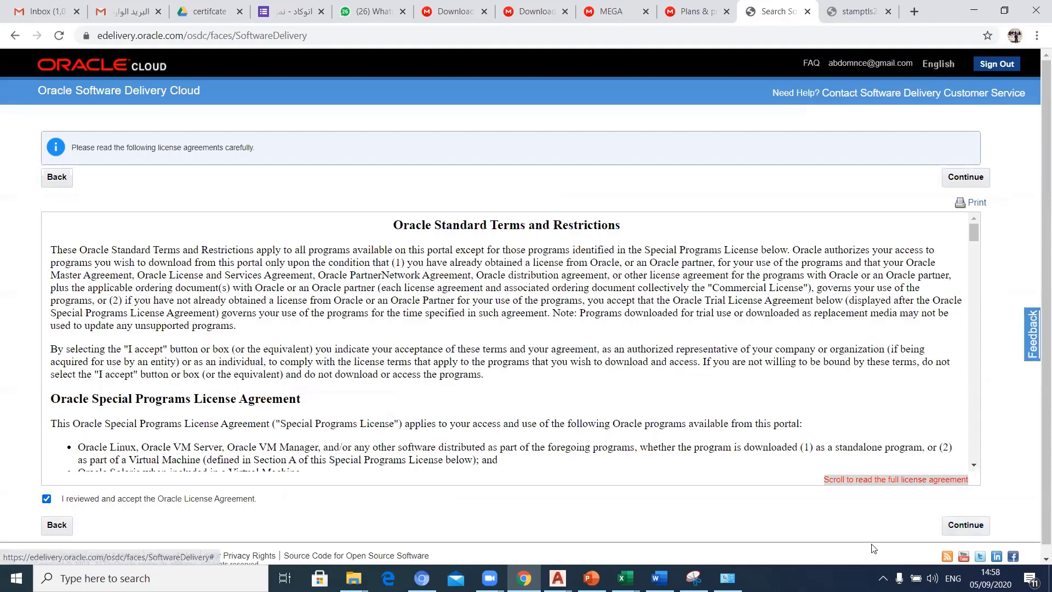
pyautogui.click(958, 530)
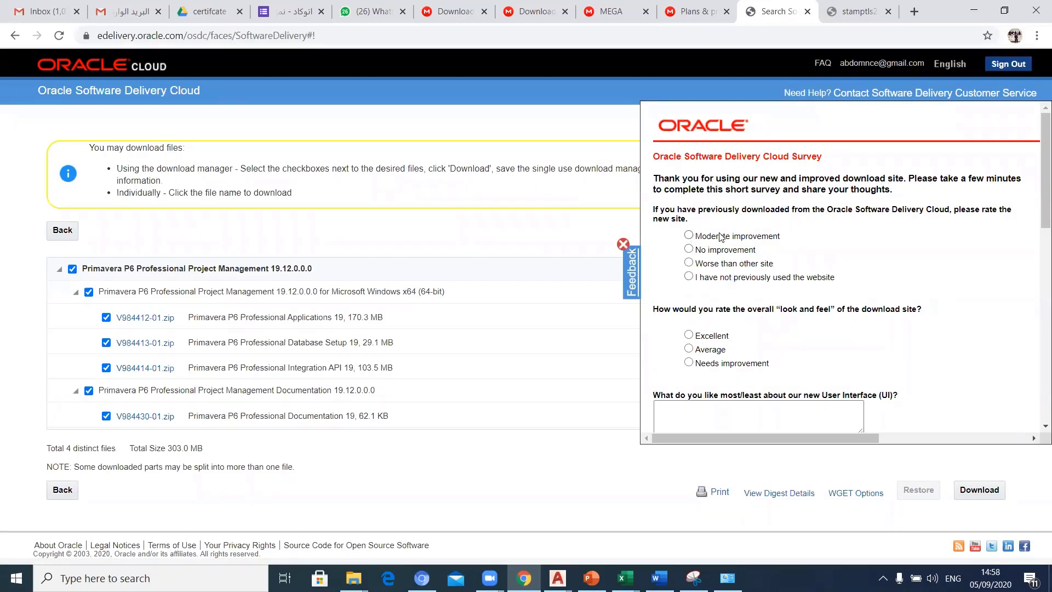
# Answer and submit the site satisfaction survey, then start downloading the selected P6 files.
pyautogui.click(690, 236)
pyautogui.scroll(-5, 690, 345)
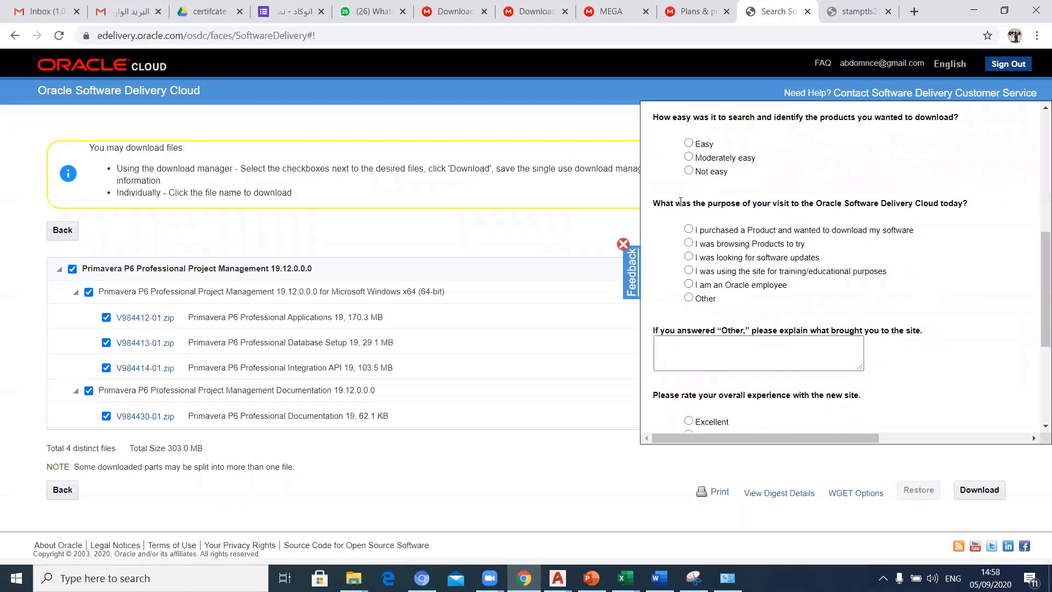
pyautogui.click(689, 144)
pyautogui.scroll(-3, 695, 309)
pyautogui.click(689, 210)
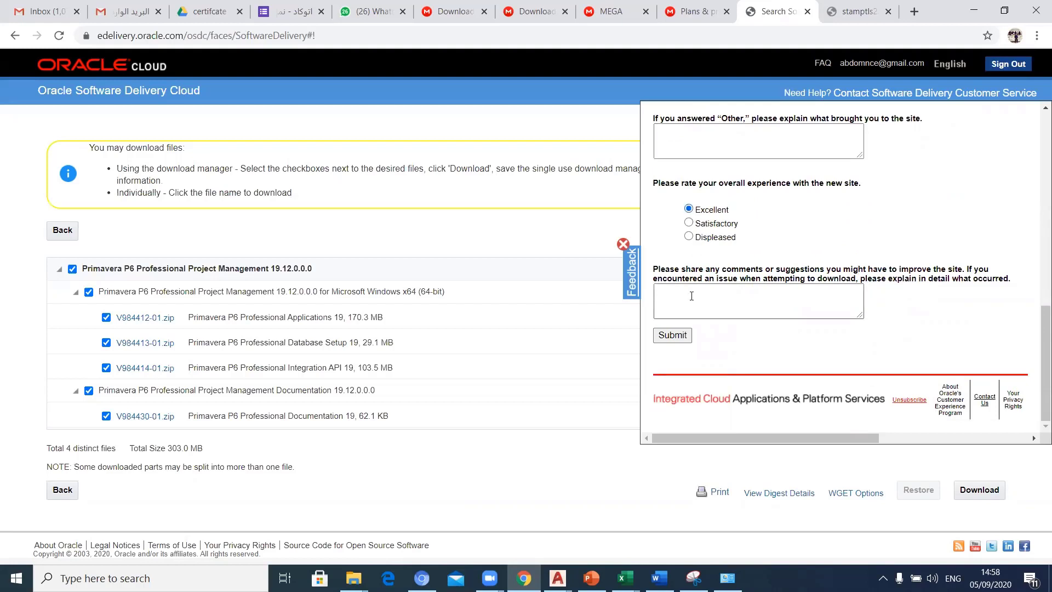
pyautogui.click(670, 338)
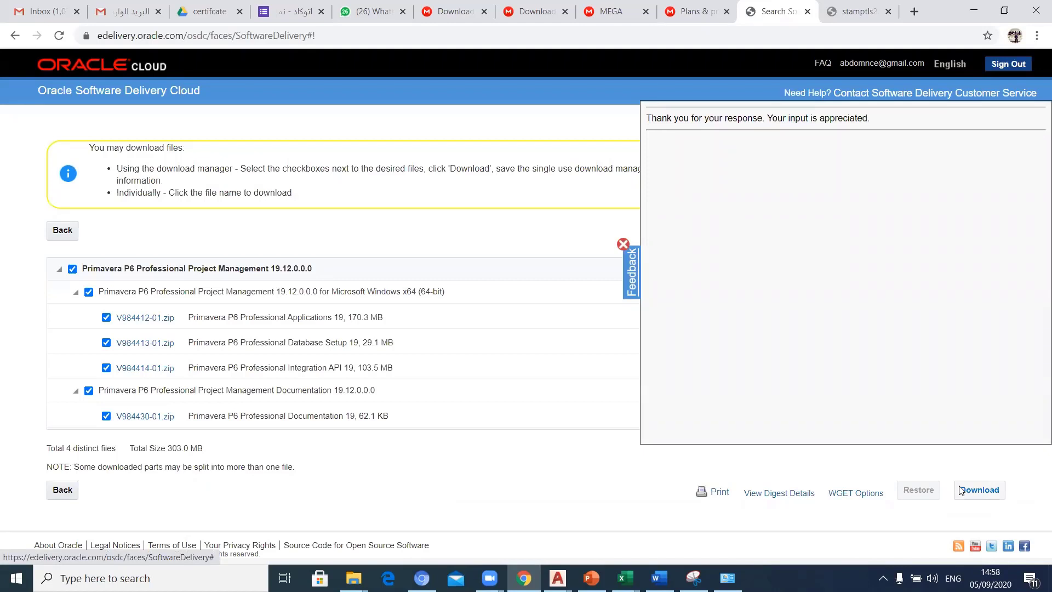
pyautogui.click(983, 489)
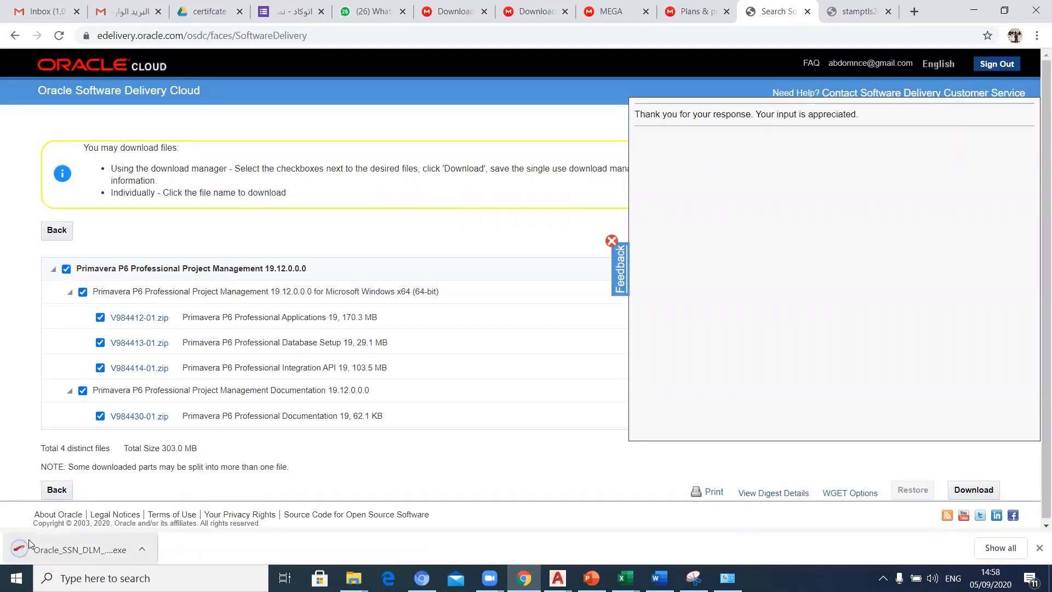
# Launch Oracle Download Manager and download the four P6 zips to the default Downloads folder.
pyautogui.click(66, 550)
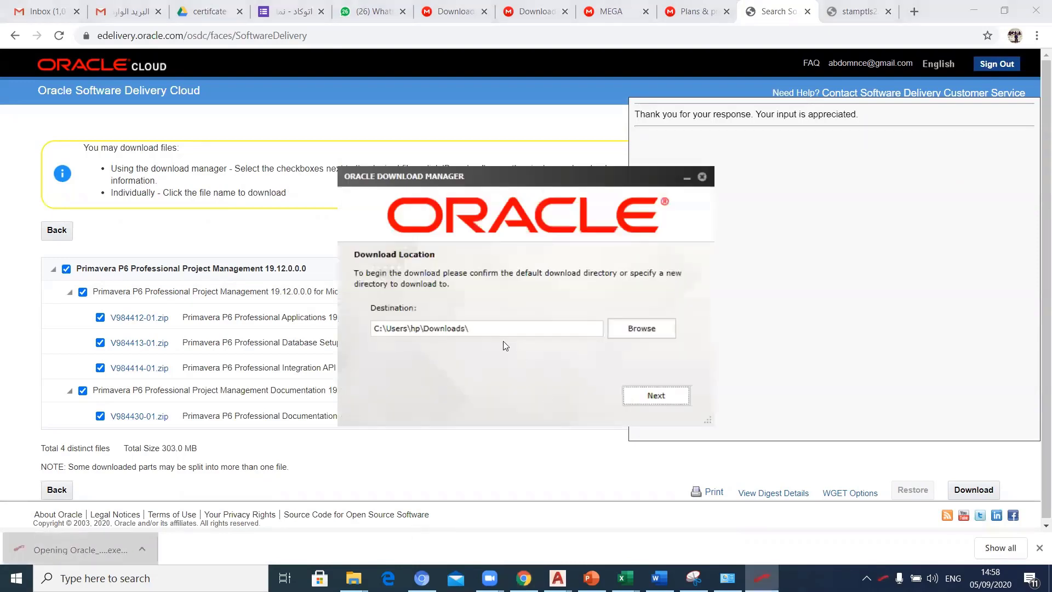
pyautogui.click(639, 331)
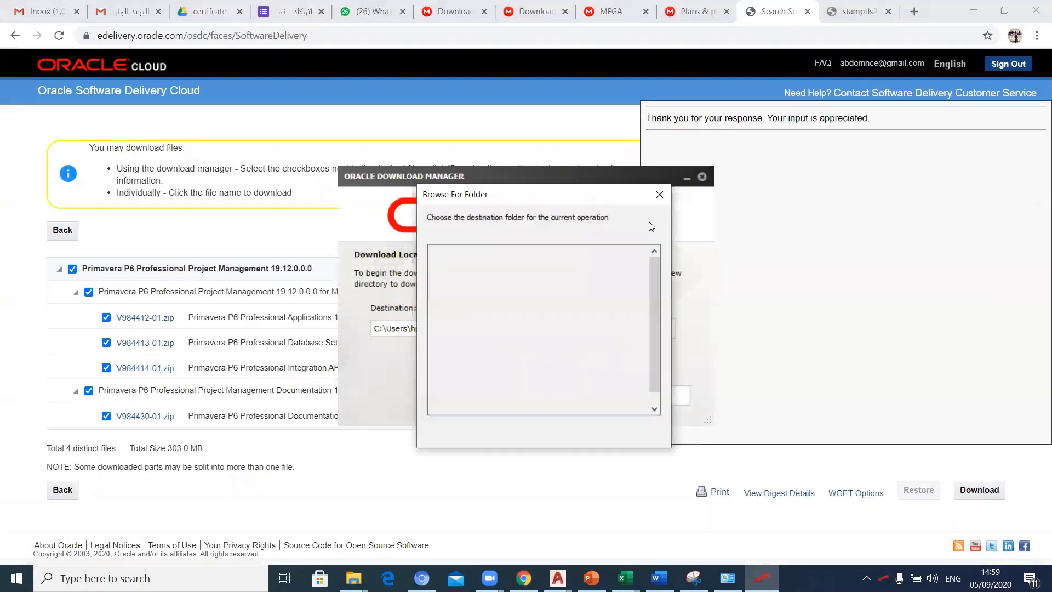
pyautogui.click(658, 194)
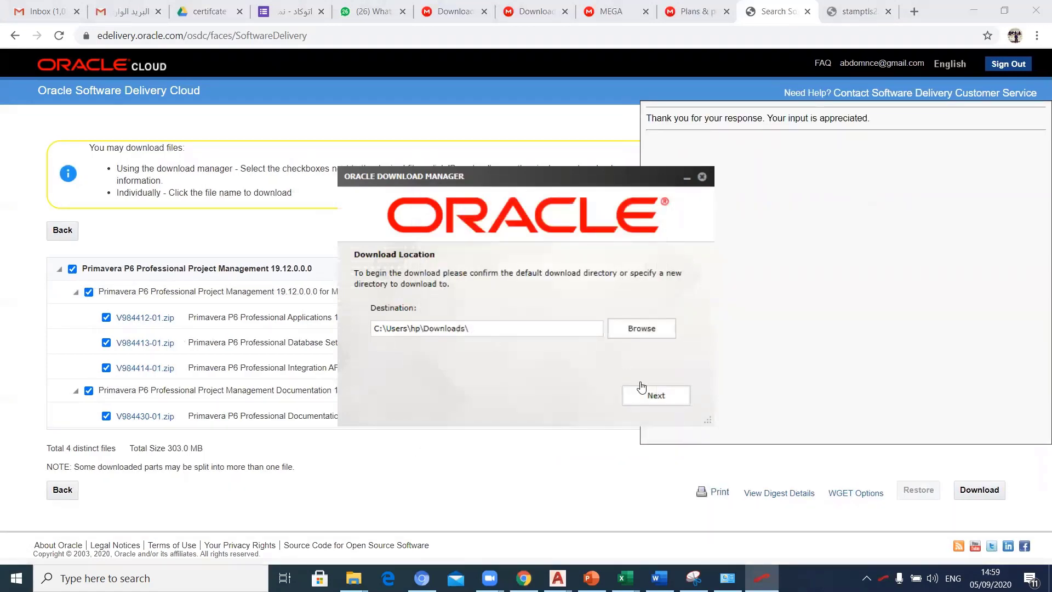
pyautogui.click(653, 397)
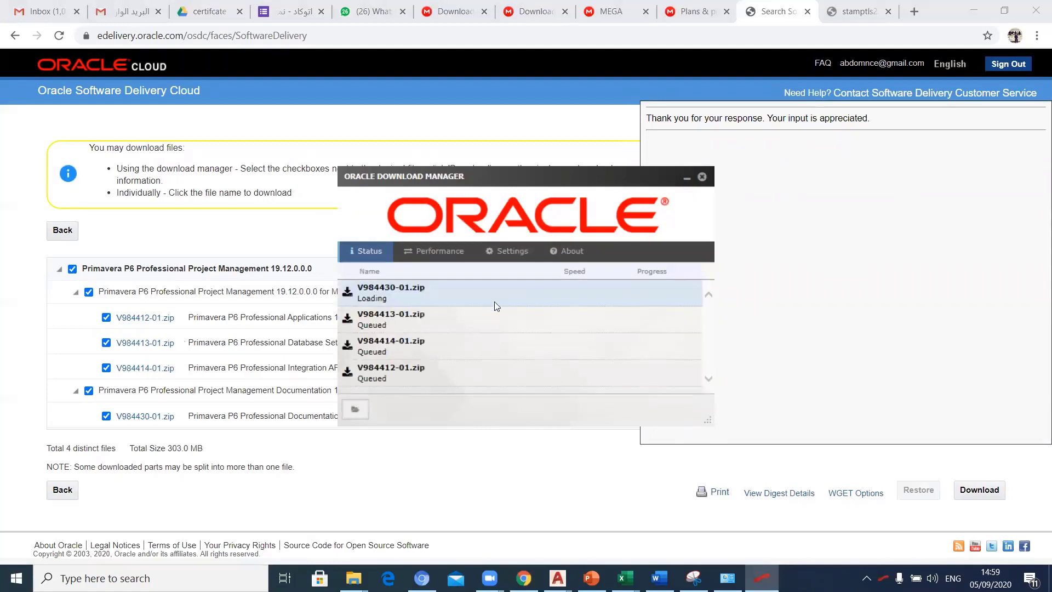
# Extract the V984412-01.zip applications archive into the P6 -19.12 folder.
pyautogui.click(702, 176)
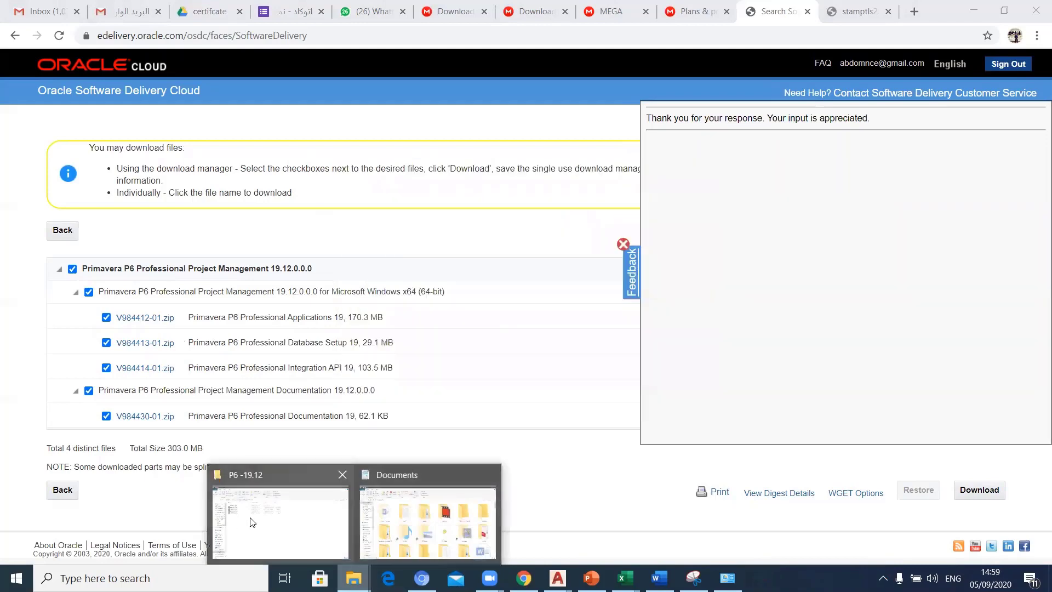
pyautogui.click(251, 522)
pyautogui.moveTo(157, 220); pyautogui.dragTo(129, 164)
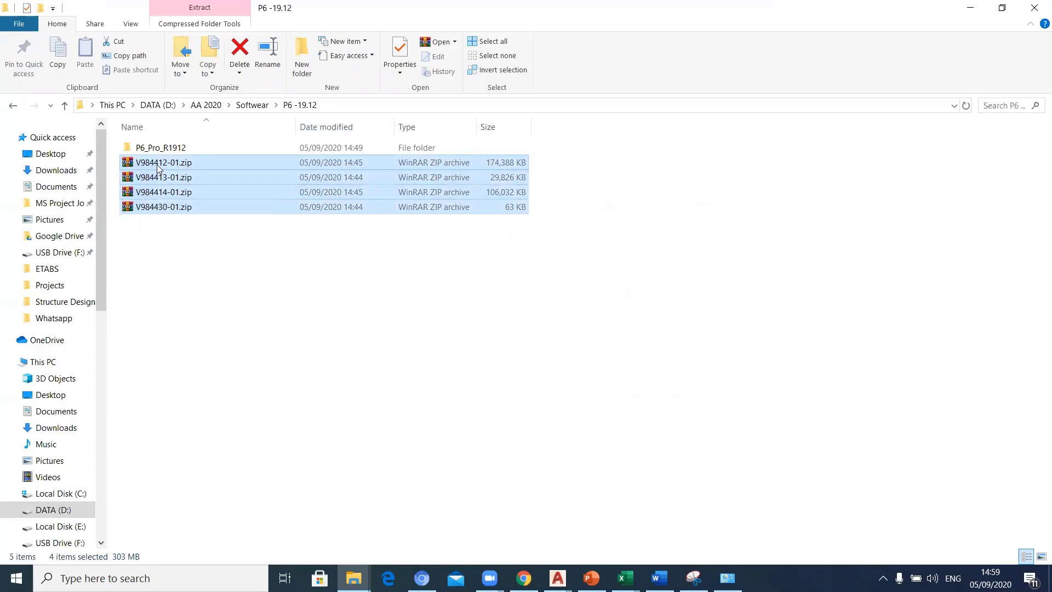
pyautogui.click(148, 164)
pyautogui.rightClick(164, 163)
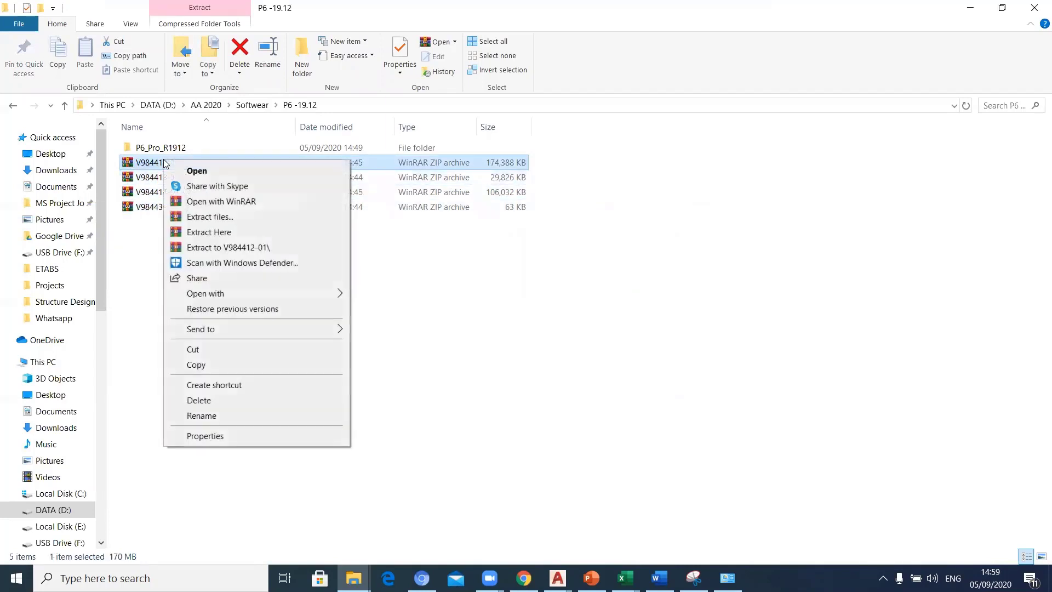
pyautogui.click(208, 232)
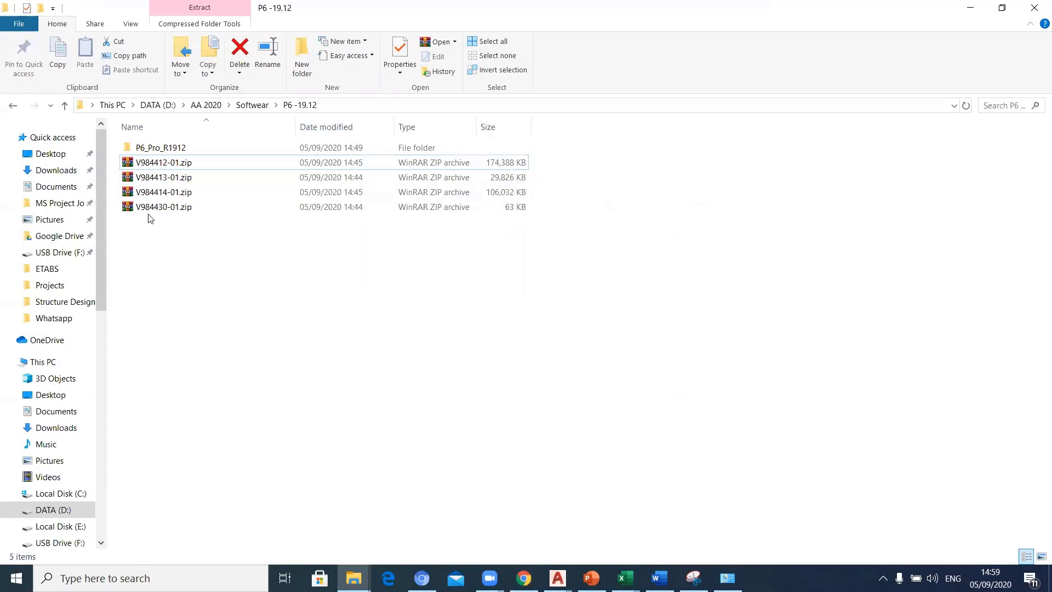
pyautogui.rightClick(161, 166)
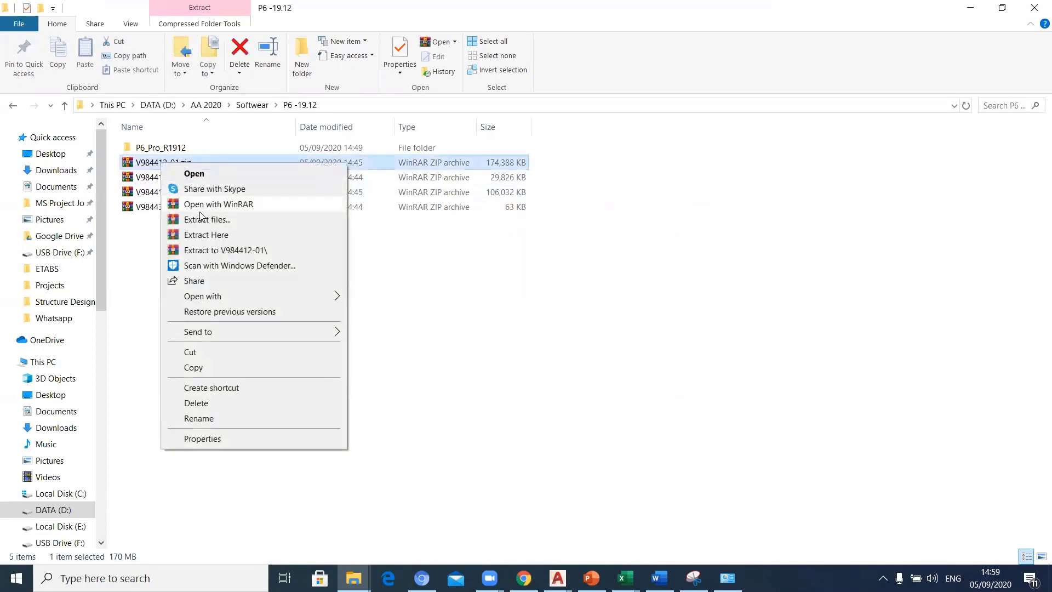
pyautogui.click(147, 148)
# Enter the P6_Pro_R1912 folder and bring up the actions for setup.exe.
pyautogui.doubleClick(145, 148)
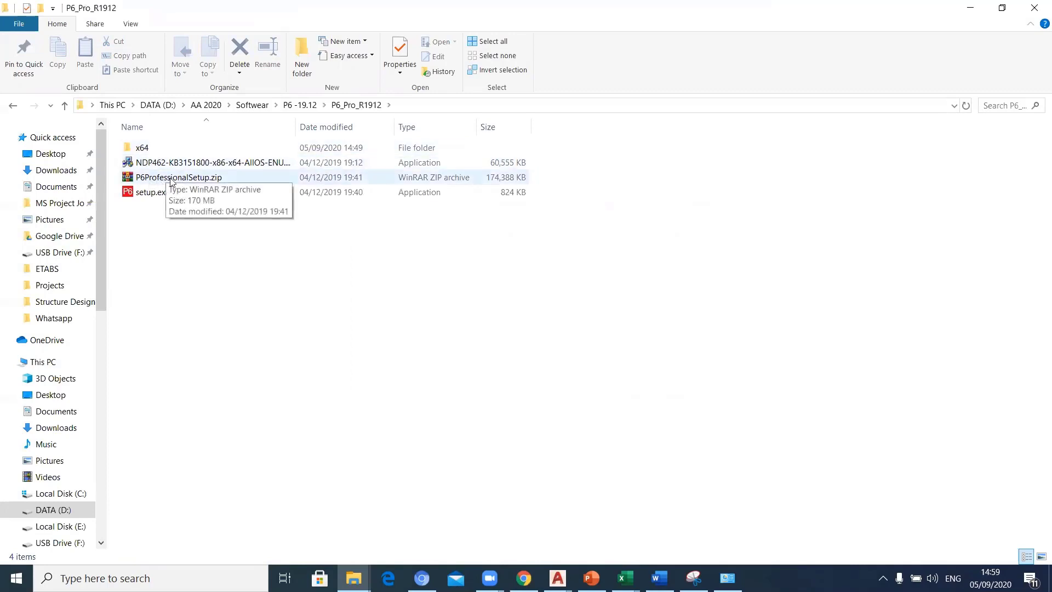
pyautogui.rightClick(177, 176)
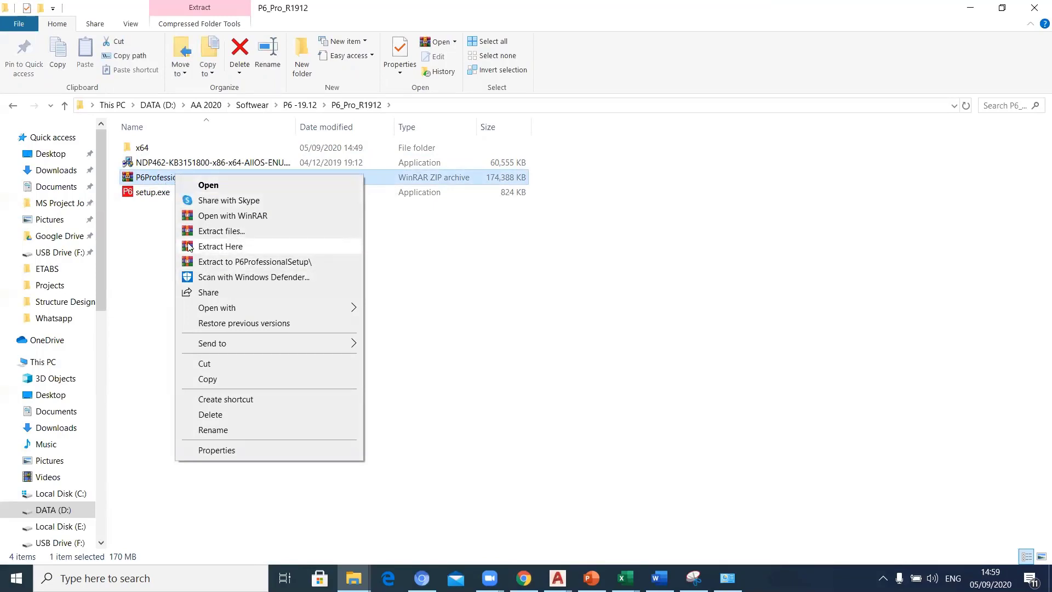
pyautogui.click(143, 247)
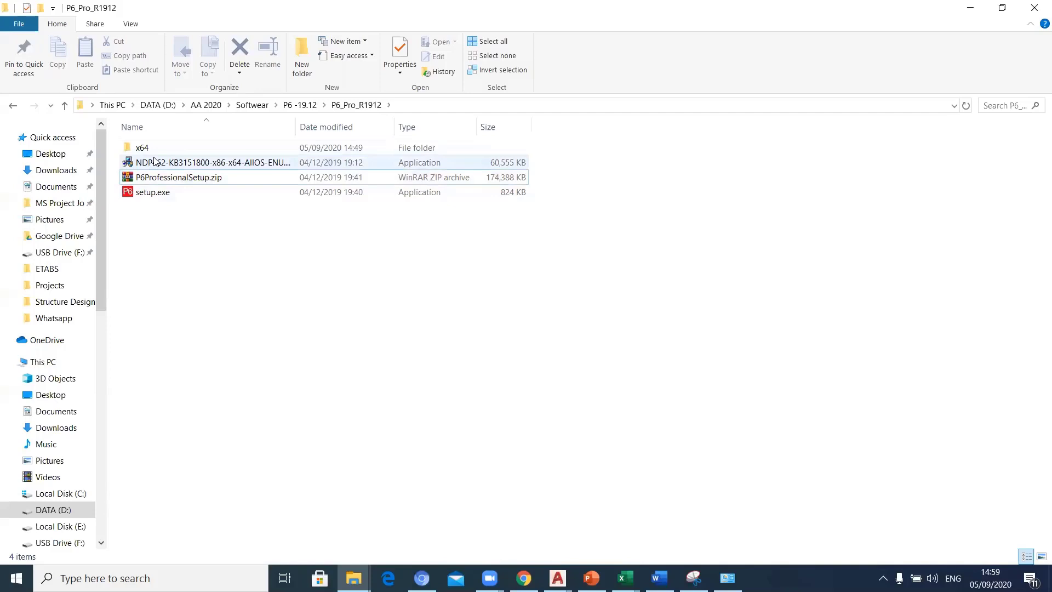
pyautogui.click(146, 194)
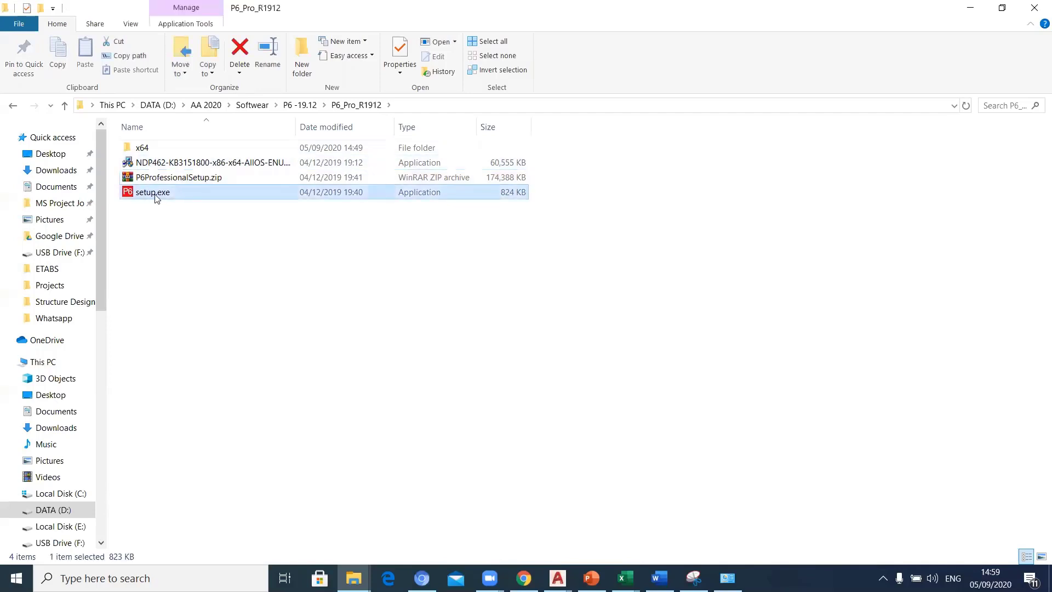
pyautogui.rightClick(155, 193)
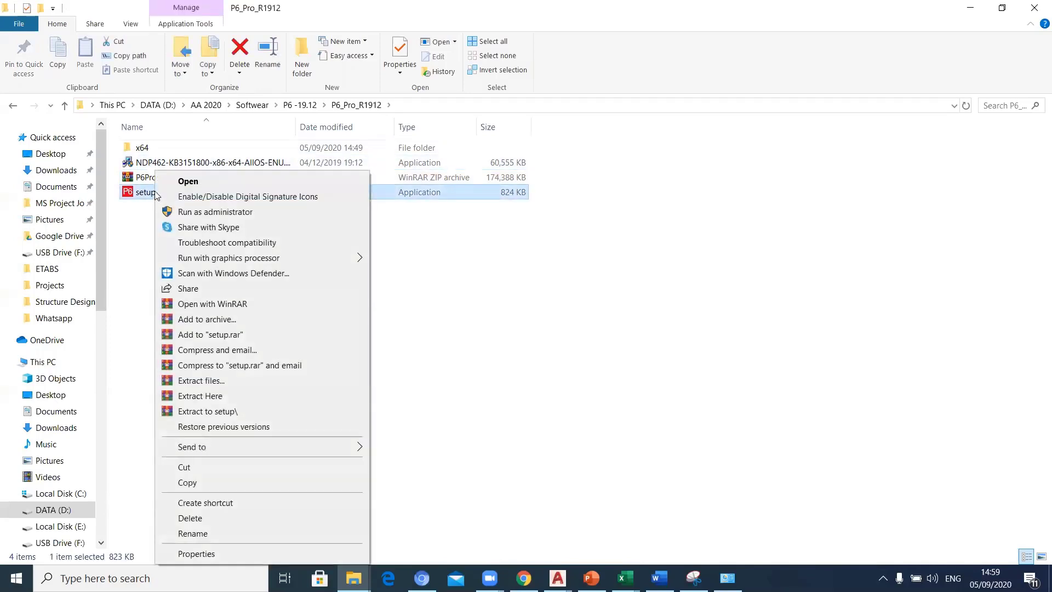
# Run setup.exe as administrator and install P6 Professional 19 with the Typical installation type.
pyautogui.click(188, 213)
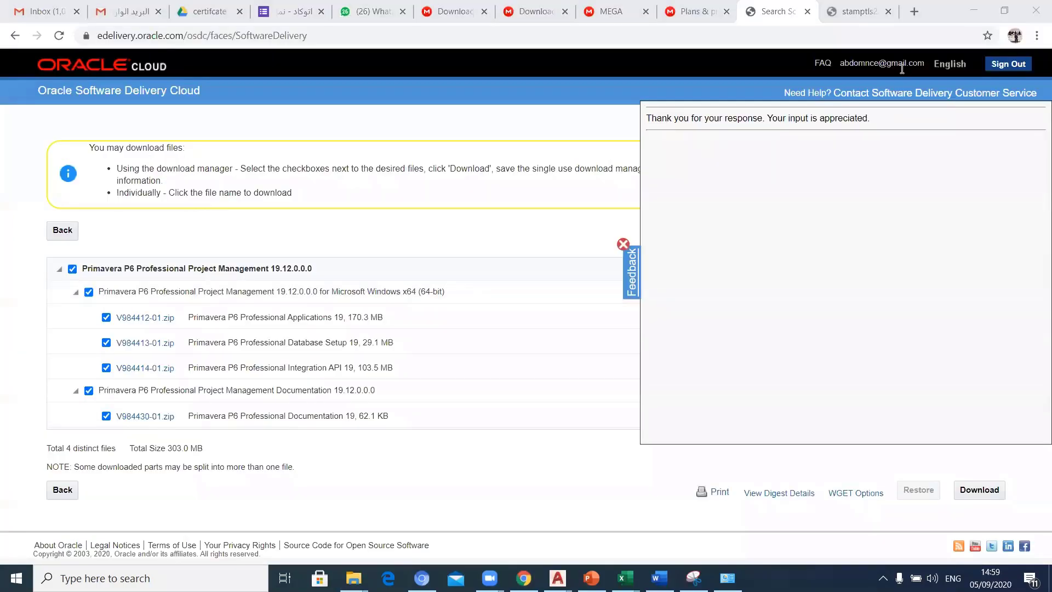
pyautogui.click(970, 7)
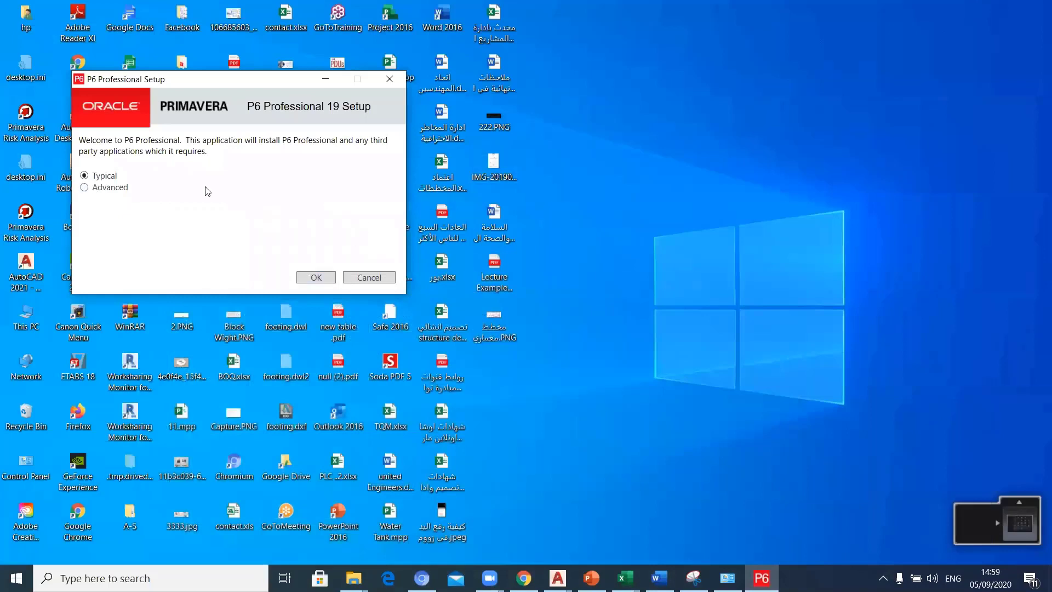
pyautogui.click(306, 278)
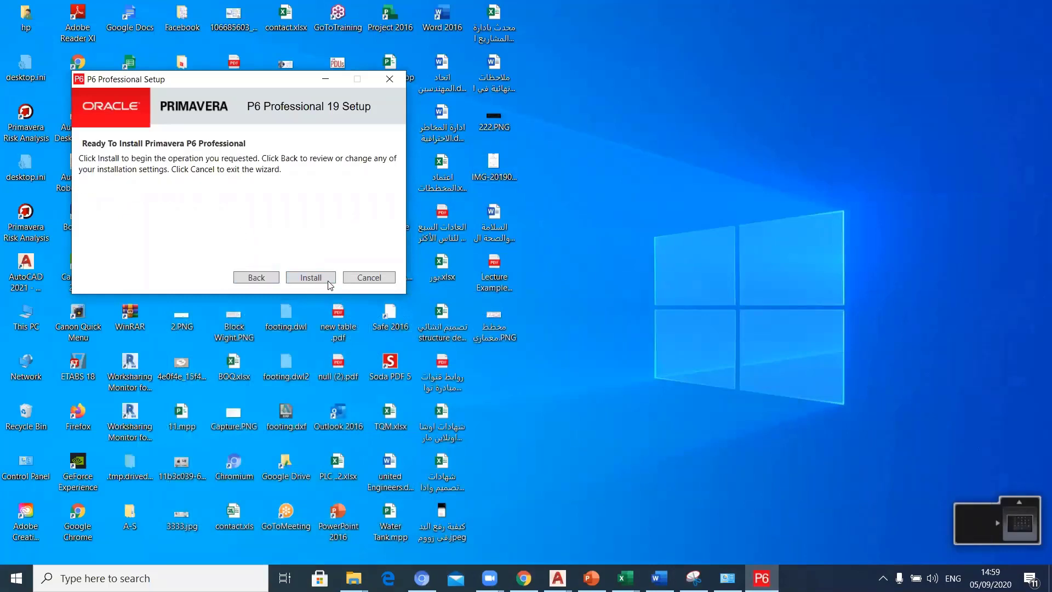
pyautogui.click(317, 281)
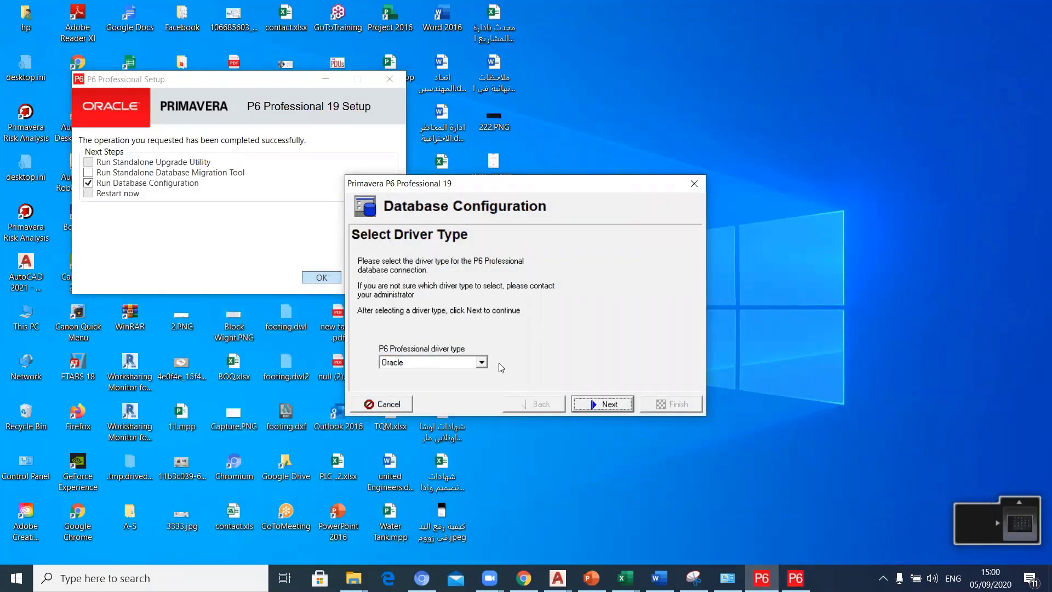
# Choose the P6 Pro Standalone (SQLite) driver and add a new standalone database.
pyautogui.click(482, 362)
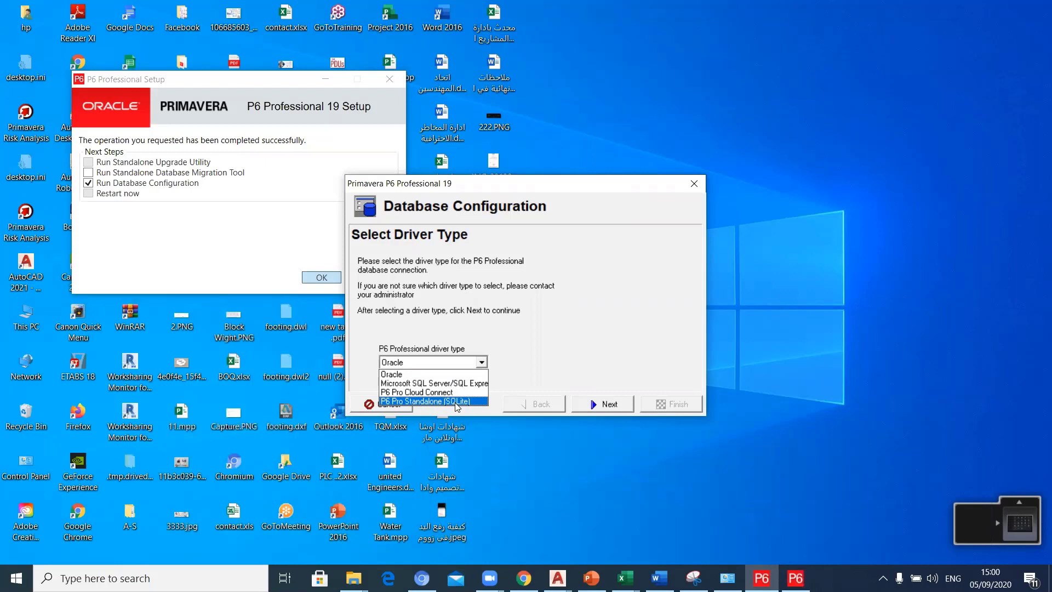
pyautogui.click(456, 406)
pyautogui.click(442, 366)
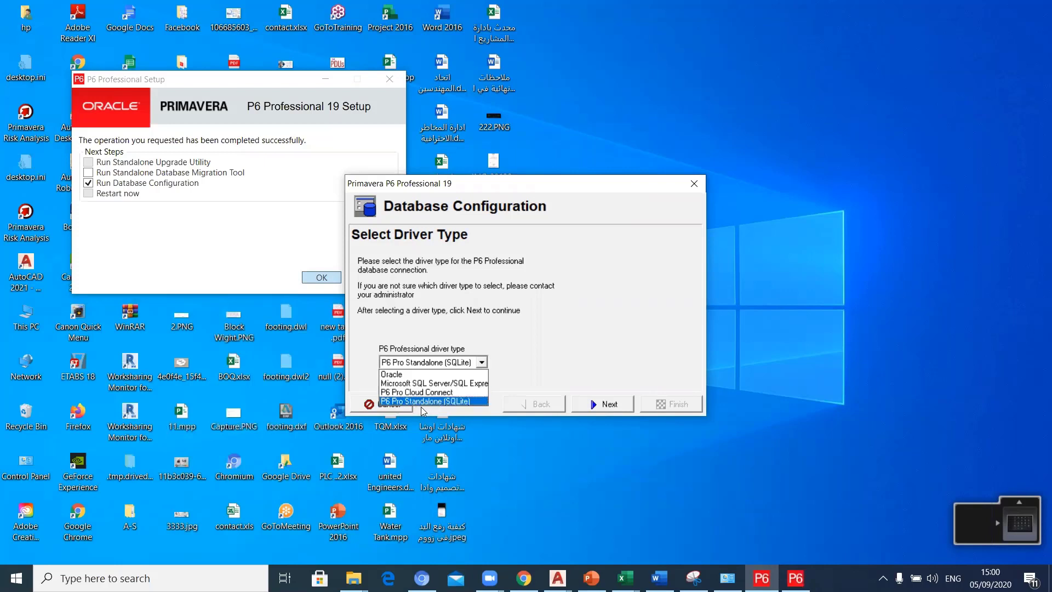
pyautogui.click(409, 403)
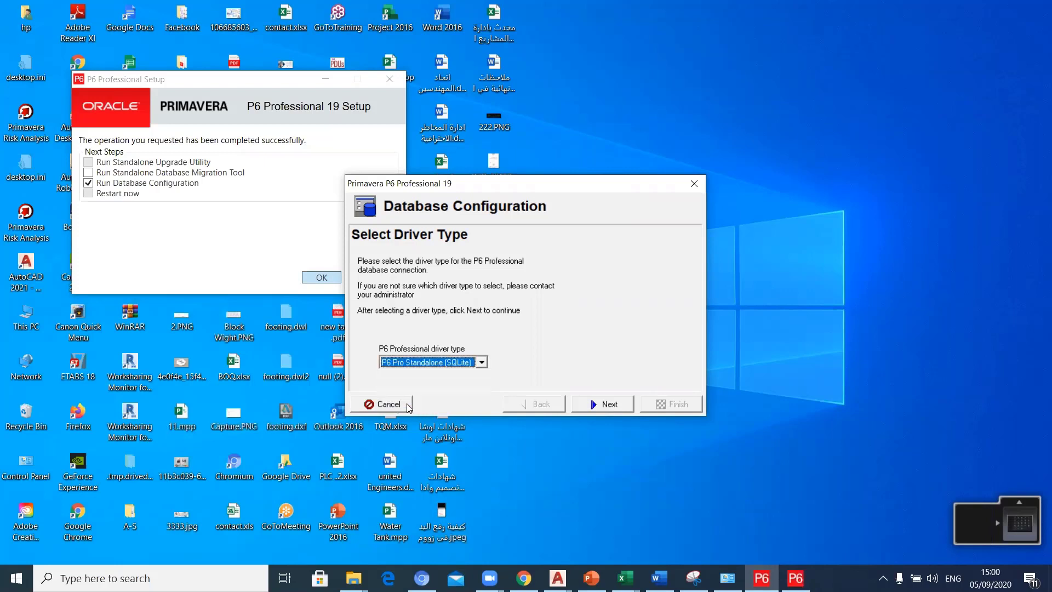
pyautogui.click(620, 409)
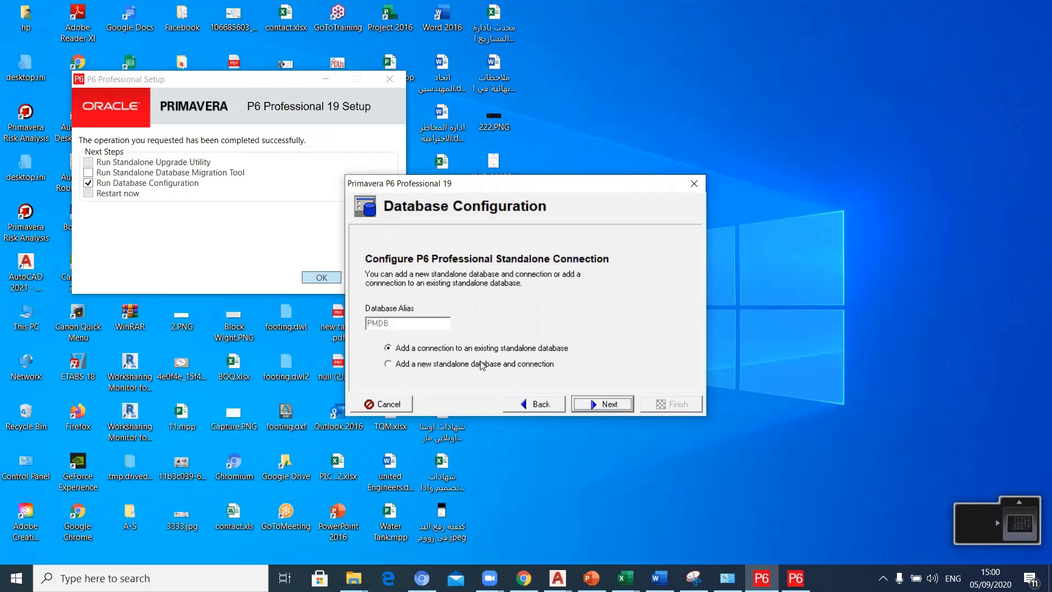
pyautogui.click(386, 365)
pyautogui.click(604, 403)
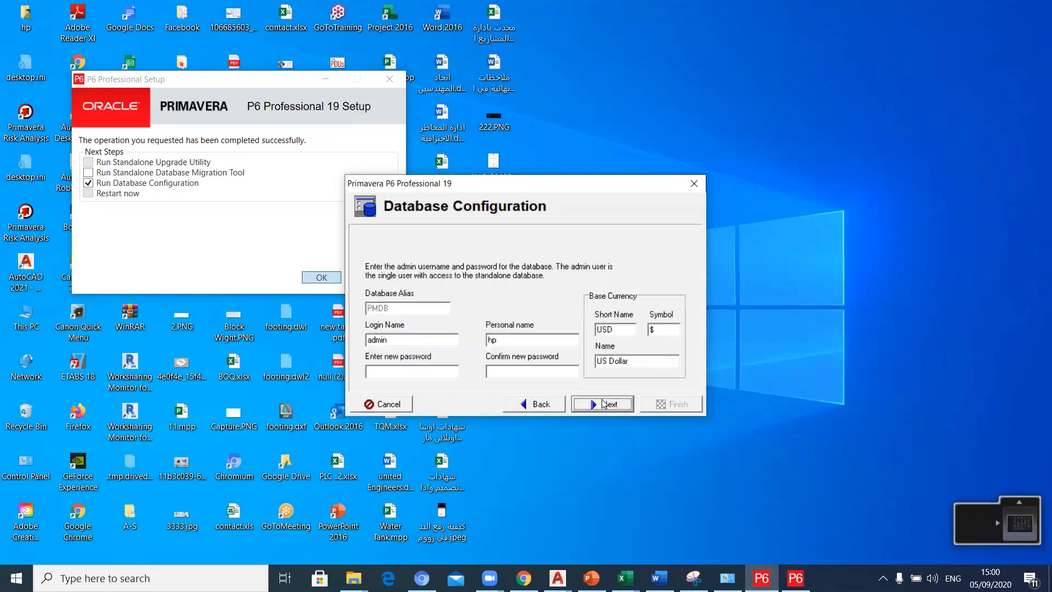
# Reuse the admin login name as the new password and its confirmation.
pyautogui.click(386, 340)
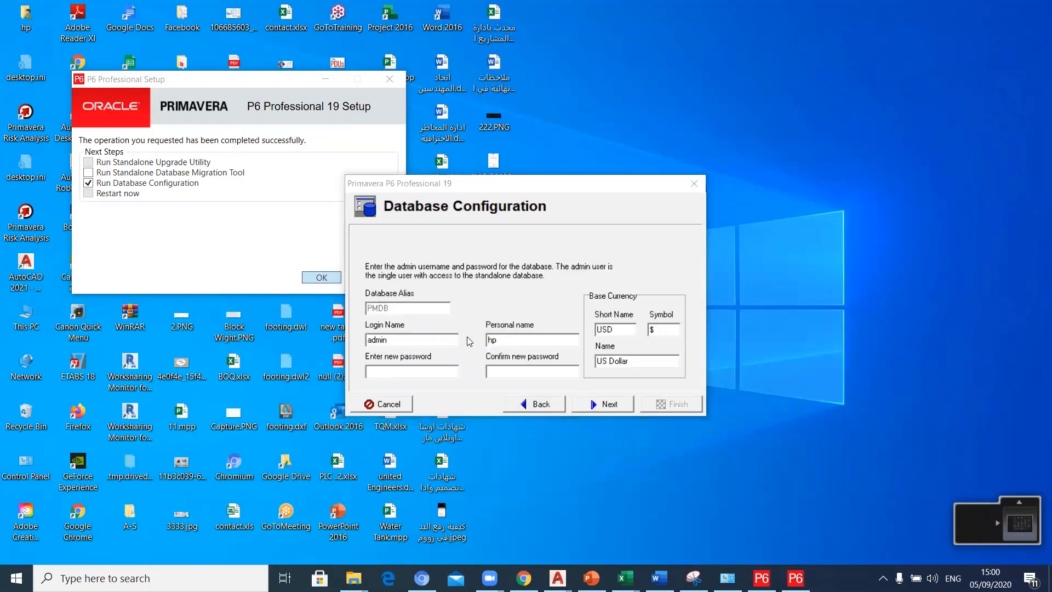
pyautogui.doubleClick(391, 339)
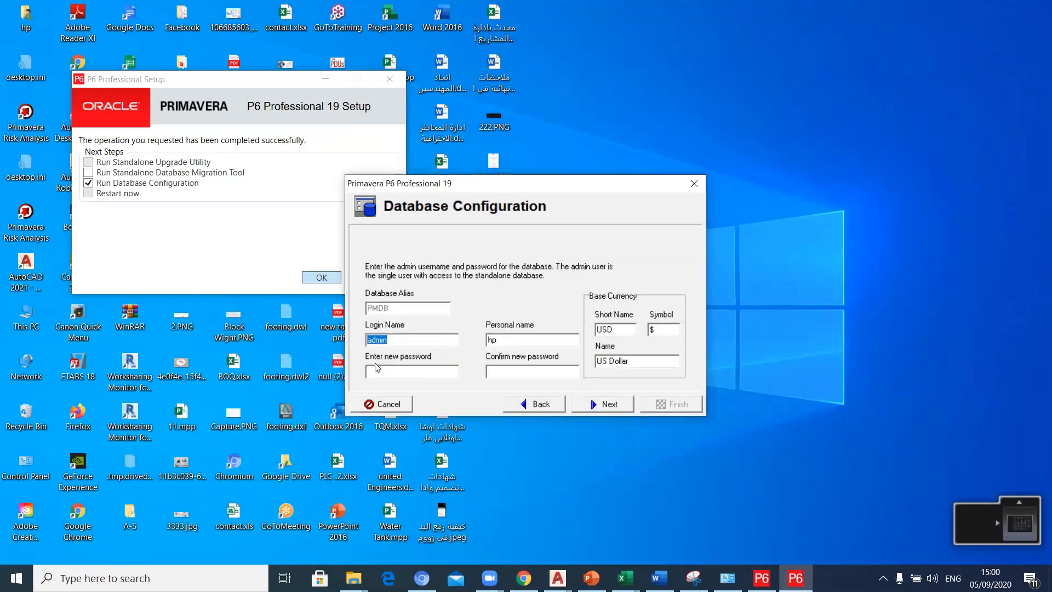
pyautogui.rightClick(377, 340)
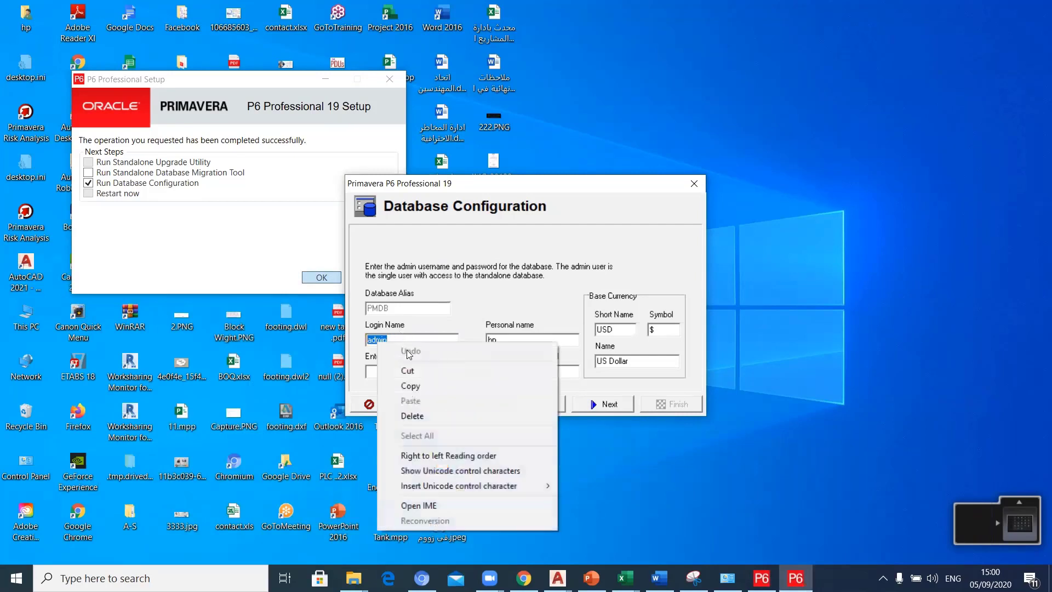
pyautogui.click(406, 386)
pyautogui.click(378, 370)
pyautogui.rightClick(378, 370)
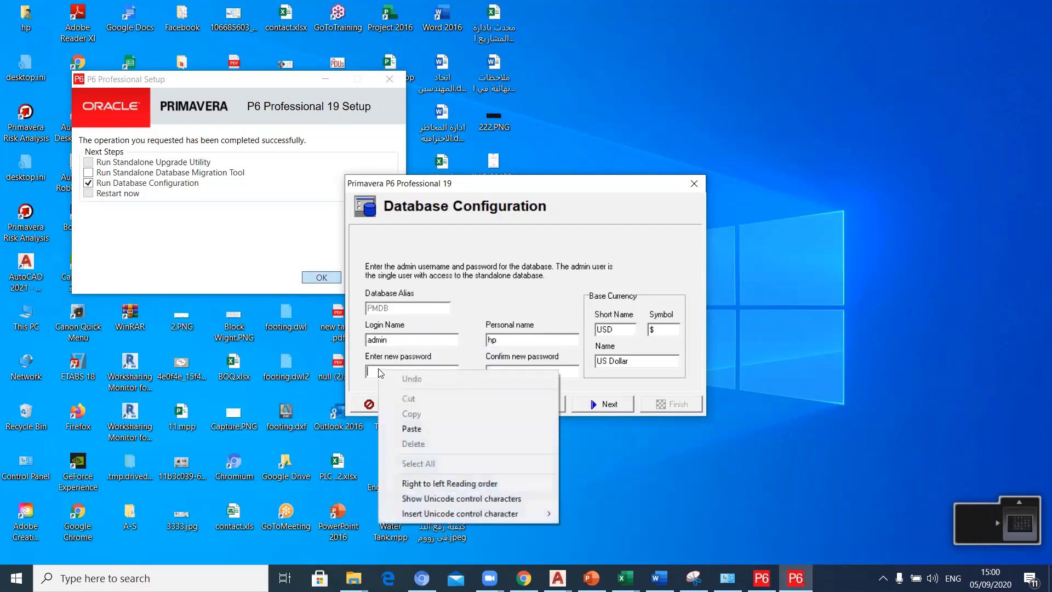
pyautogui.click(411, 428)
pyautogui.rightClick(511, 370)
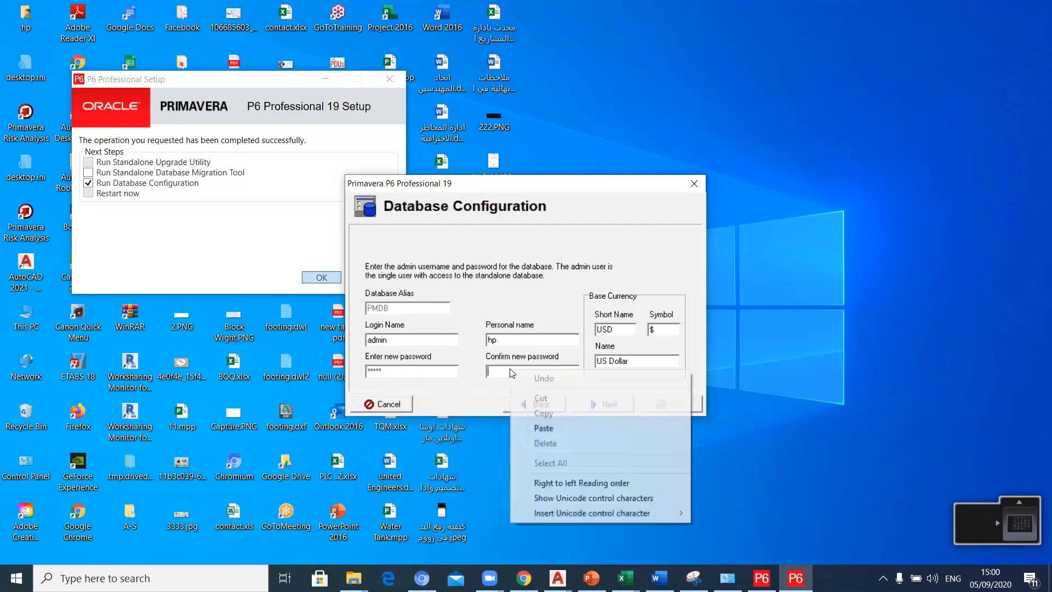
pyautogui.click(543, 428)
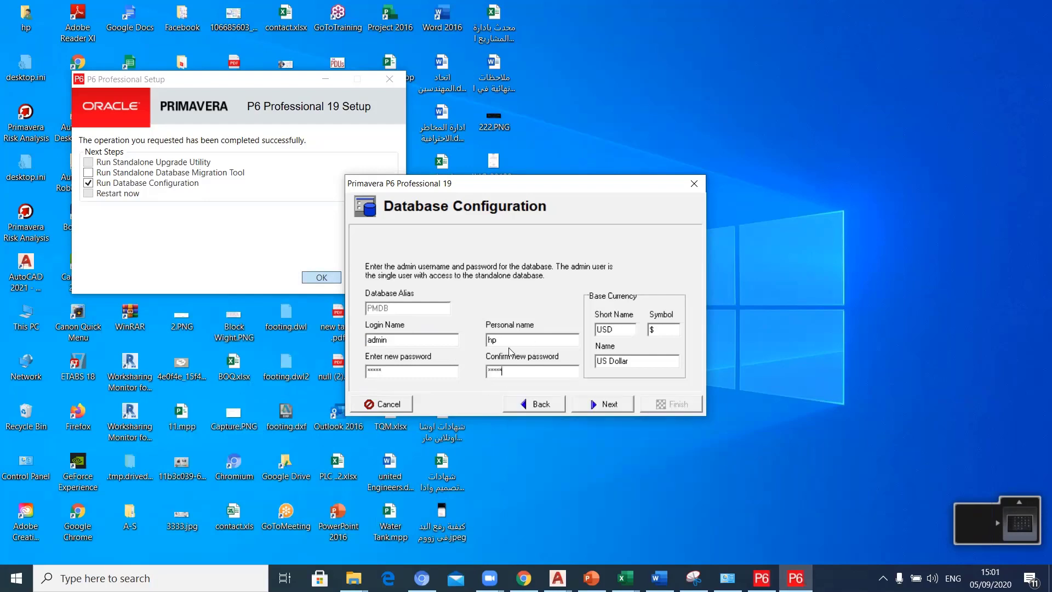
# Create and connect the standalone PMDB database and finish the configuration wizard.
pyautogui.click(605, 406)
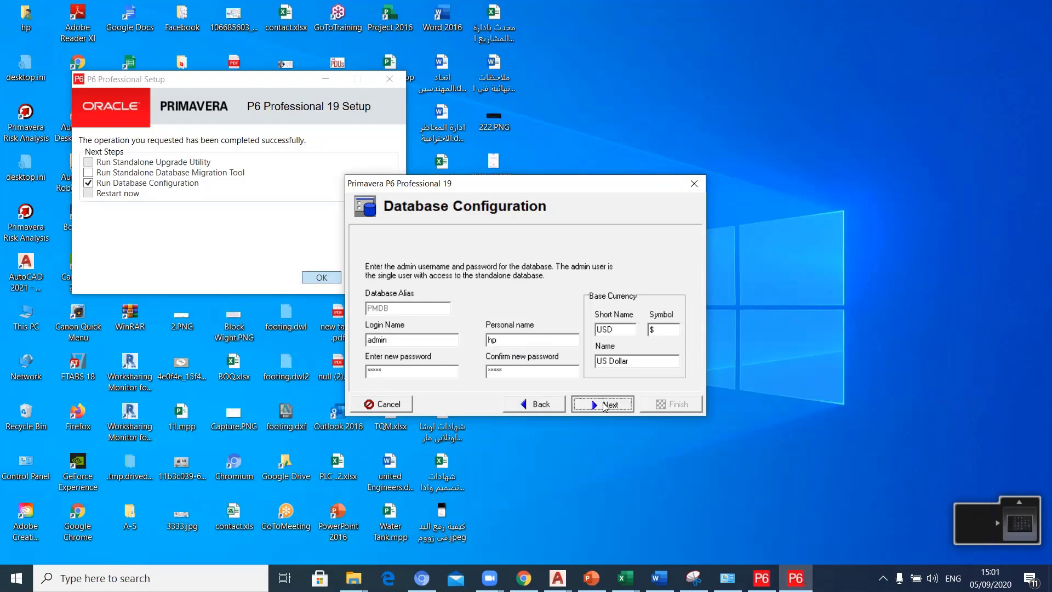
pyautogui.click(605, 406)
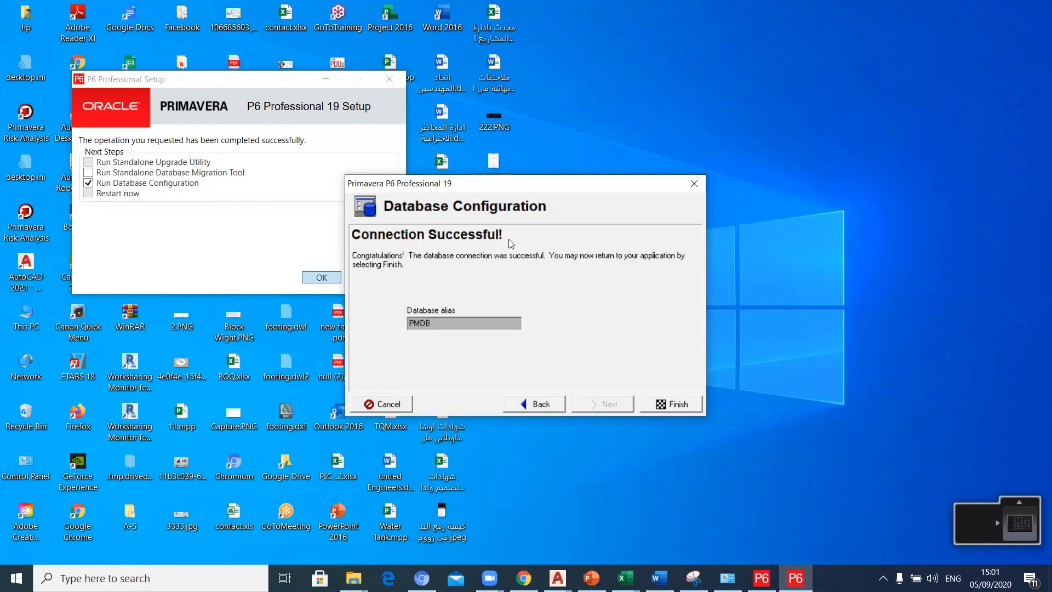
pyautogui.click(671, 405)
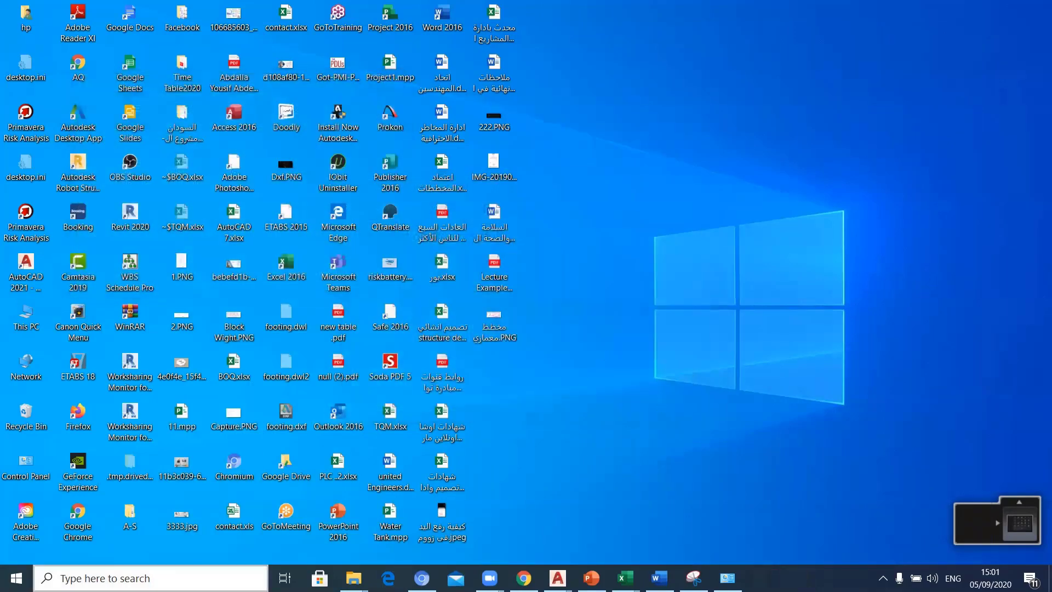
# Find P6 Professional 19 (x64) via Windows search, pin it to the taskbar and launch it.
pyautogui.click(148, 578)
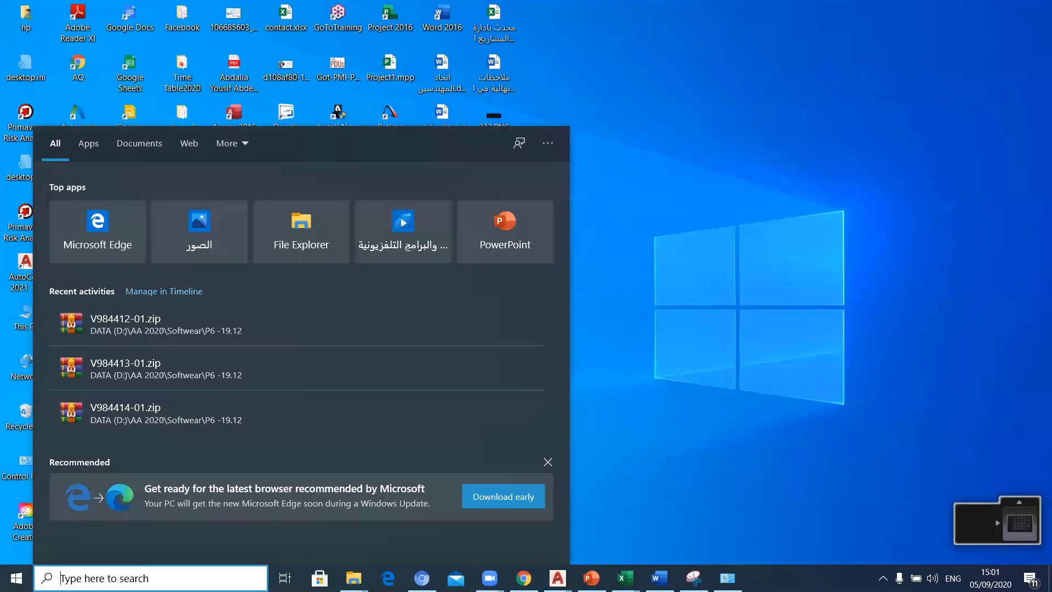
pyautogui.write('p6')
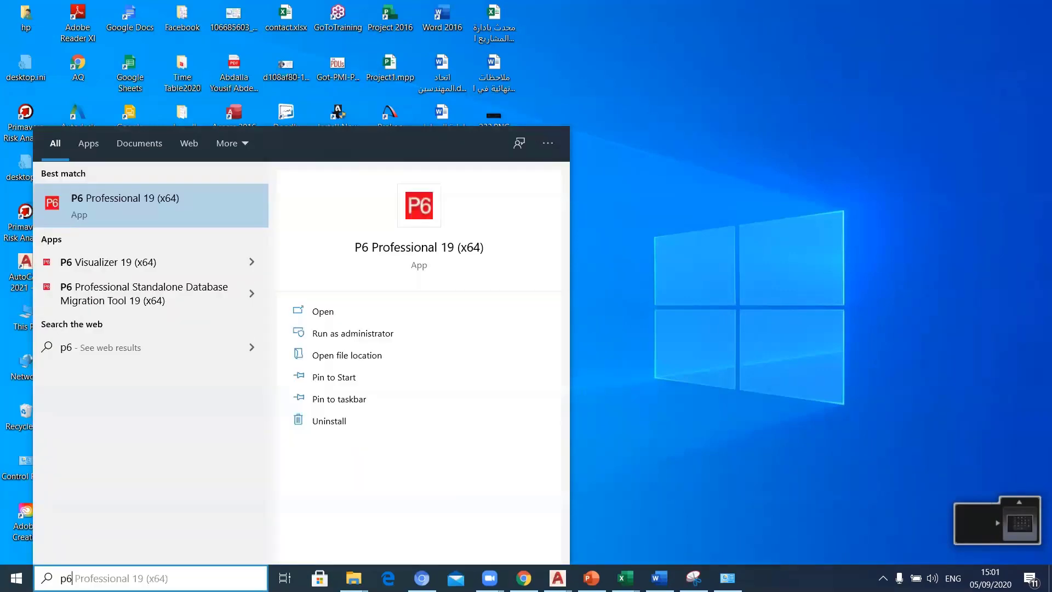
pyautogui.rightClick(122, 198)
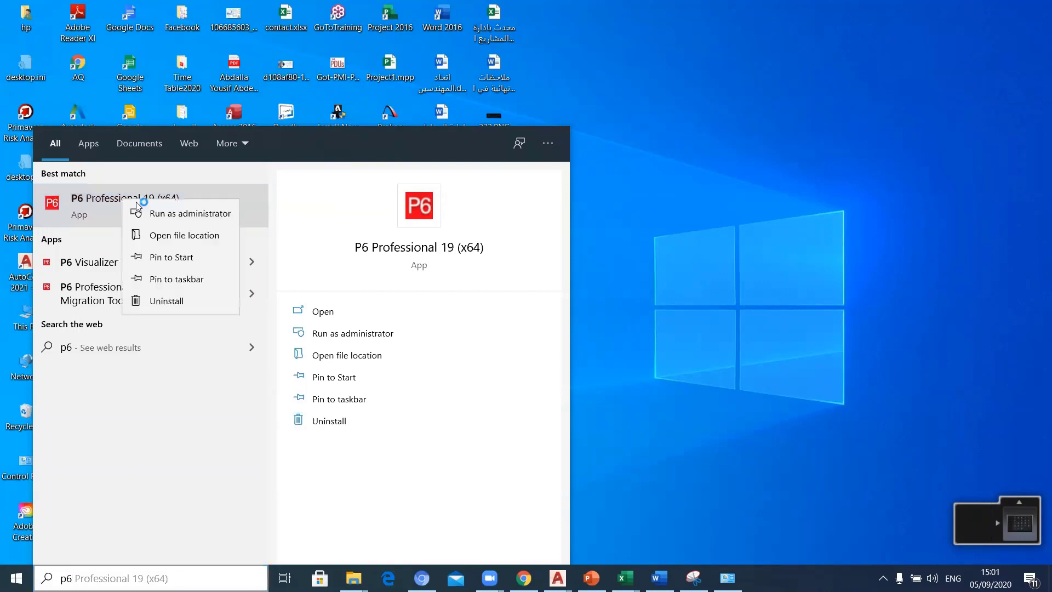
pyautogui.click(178, 282)
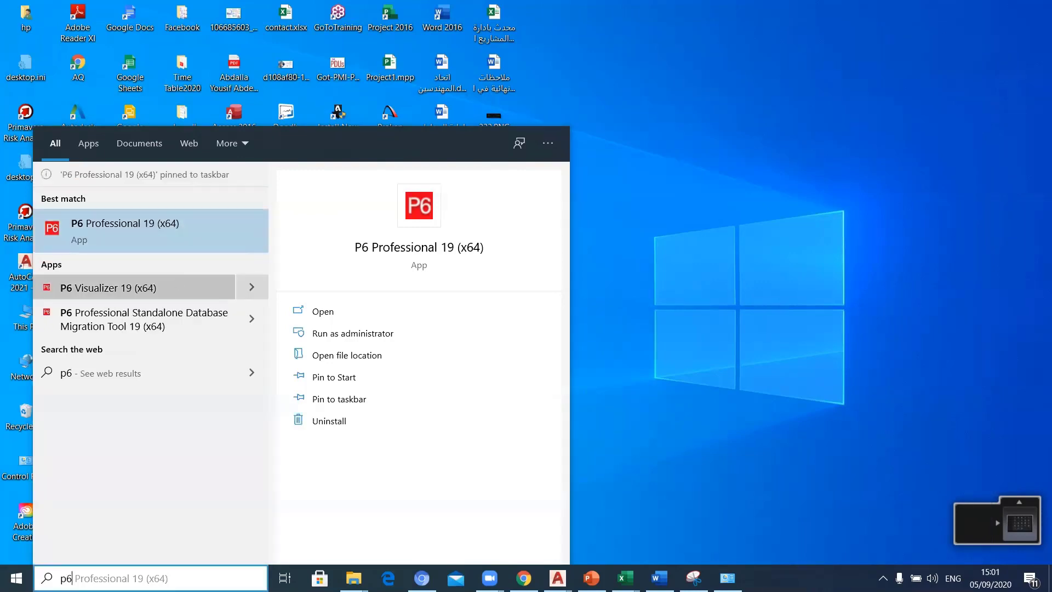
pyautogui.click(711, 346)
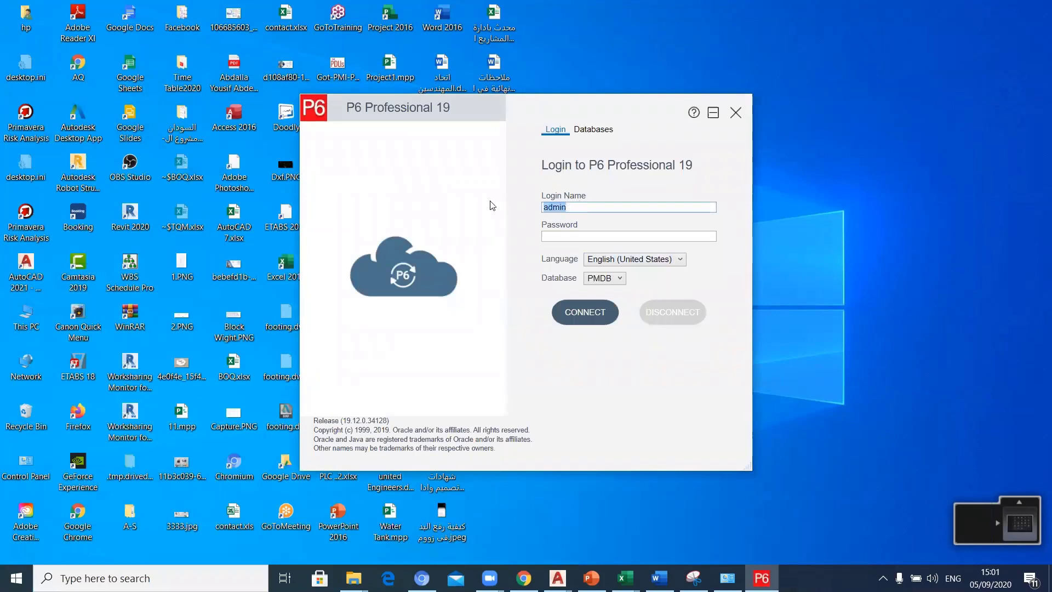
# Enter the admin password and connect to the PMDB database.
pyautogui.click(556, 239)
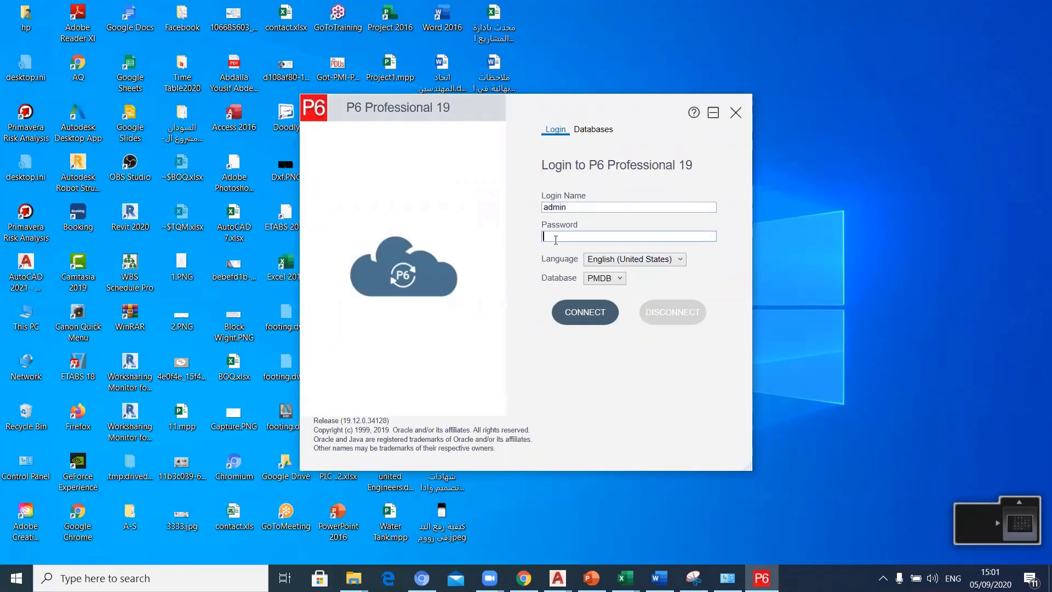
pyautogui.click(595, 316)
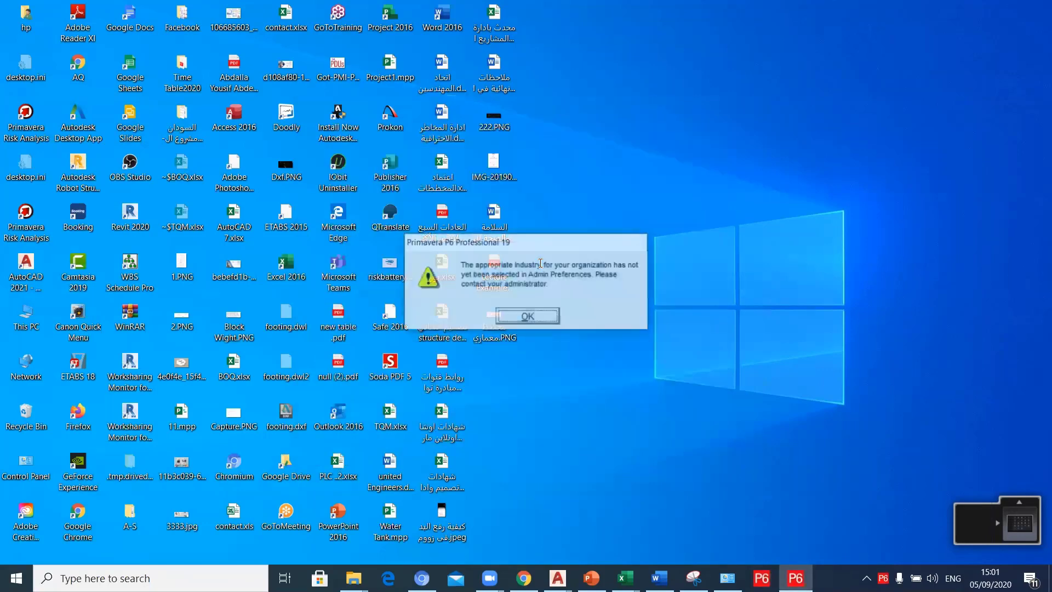
# Open project EC00515 City Center Office Building Addition so its activities and Gantt show.
pyautogui.click(516, 319)
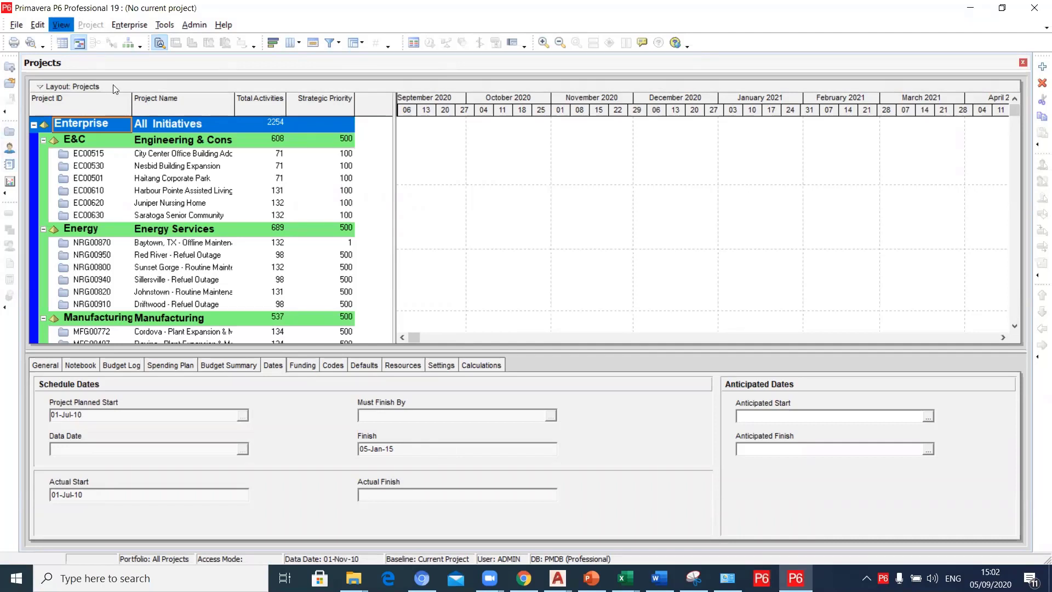
pyautogui.click(138, 156)
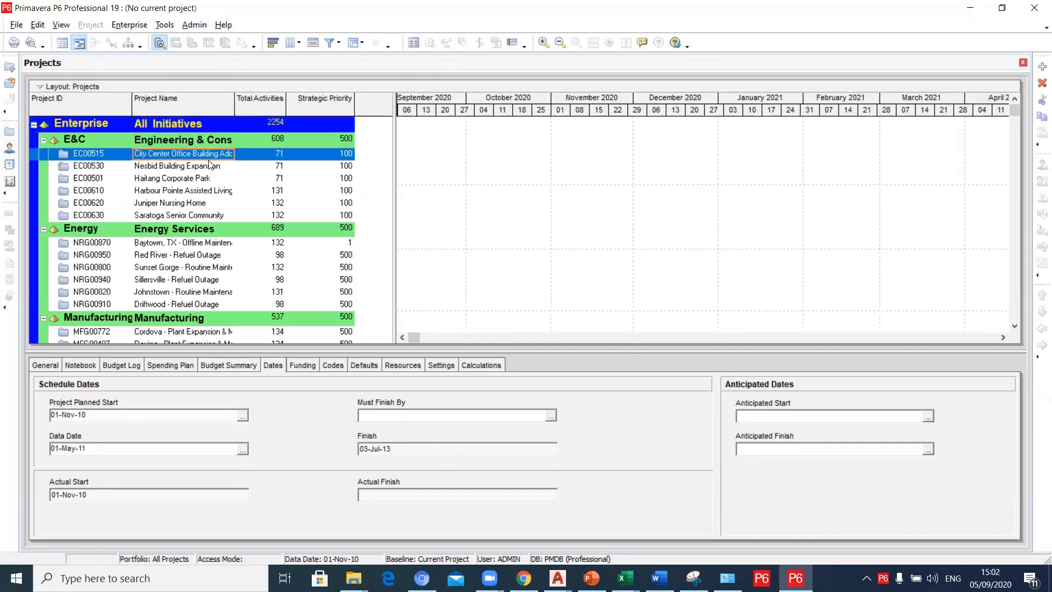
pyautogui.rightClick(204, 157)
pyautogui.click(236, 168)
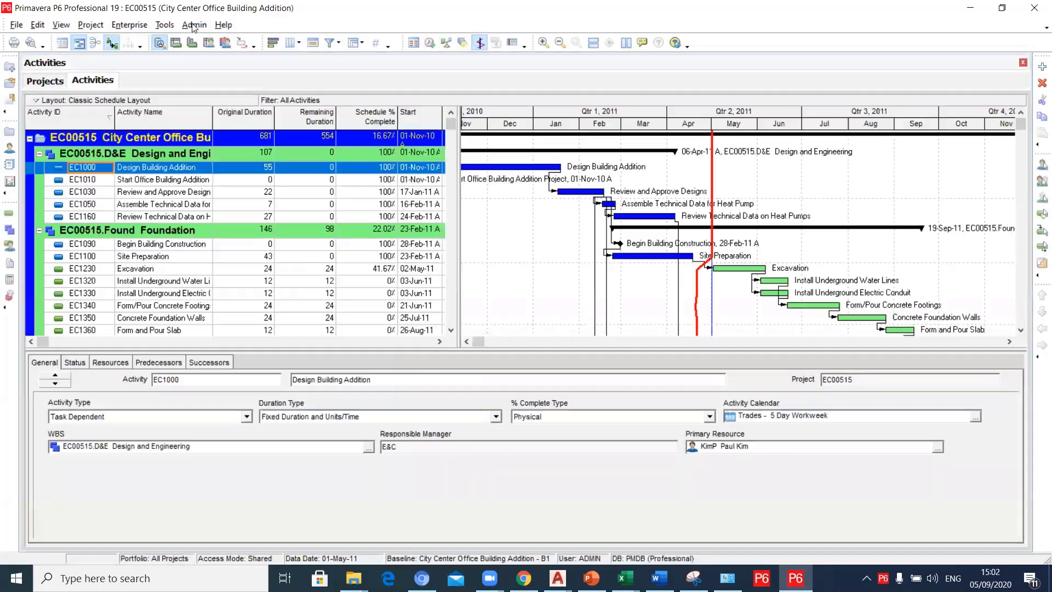
pyautogui.click(194, 24)
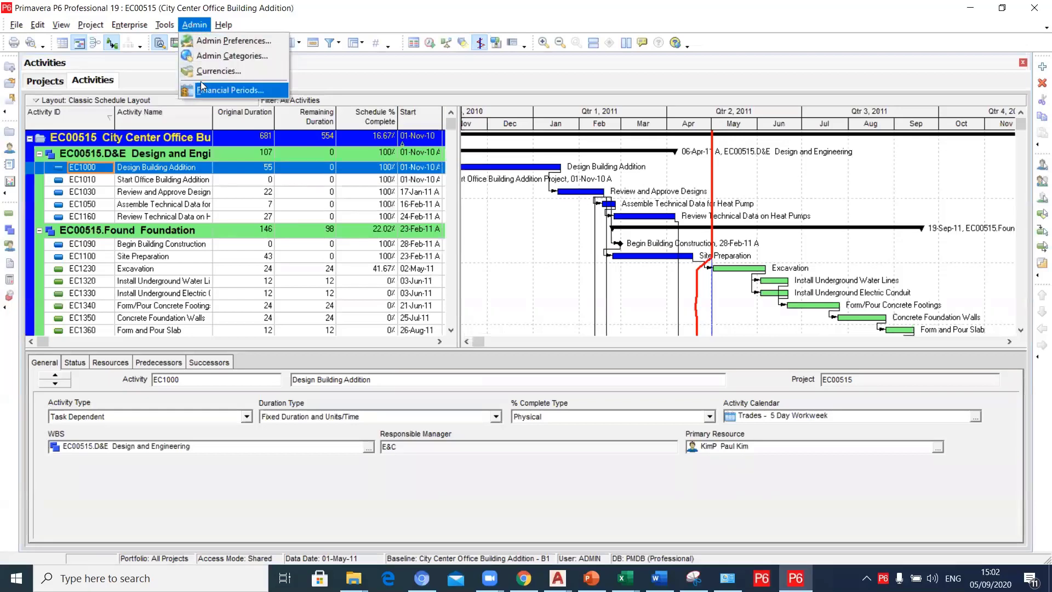
# In Admin Preferences, choose Engineering and Construction as the industry and confirm the message.
pyautogui.click(237, 40)
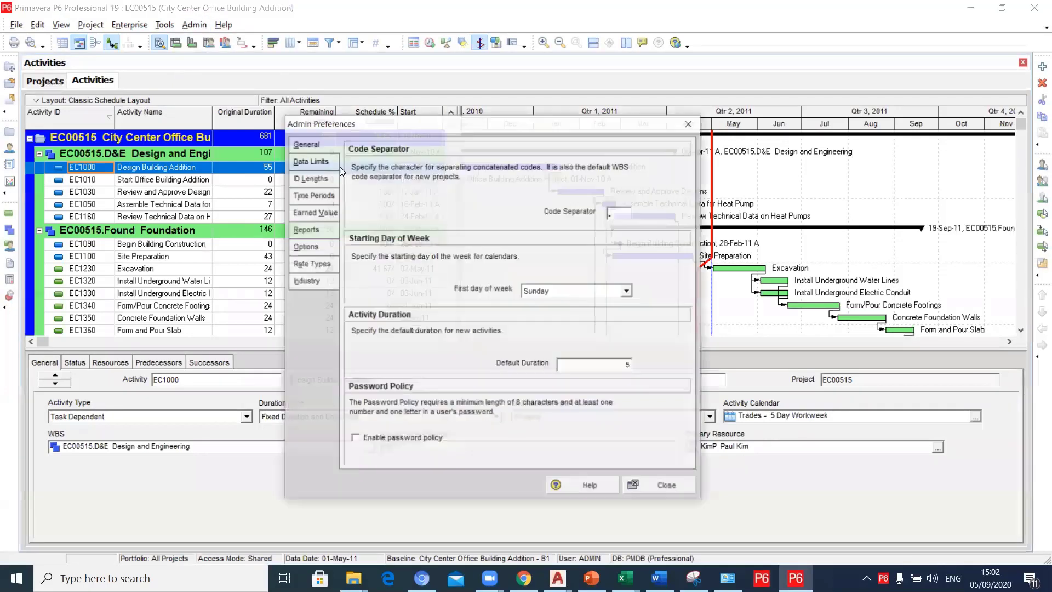
pyautogui.click(302, 284)
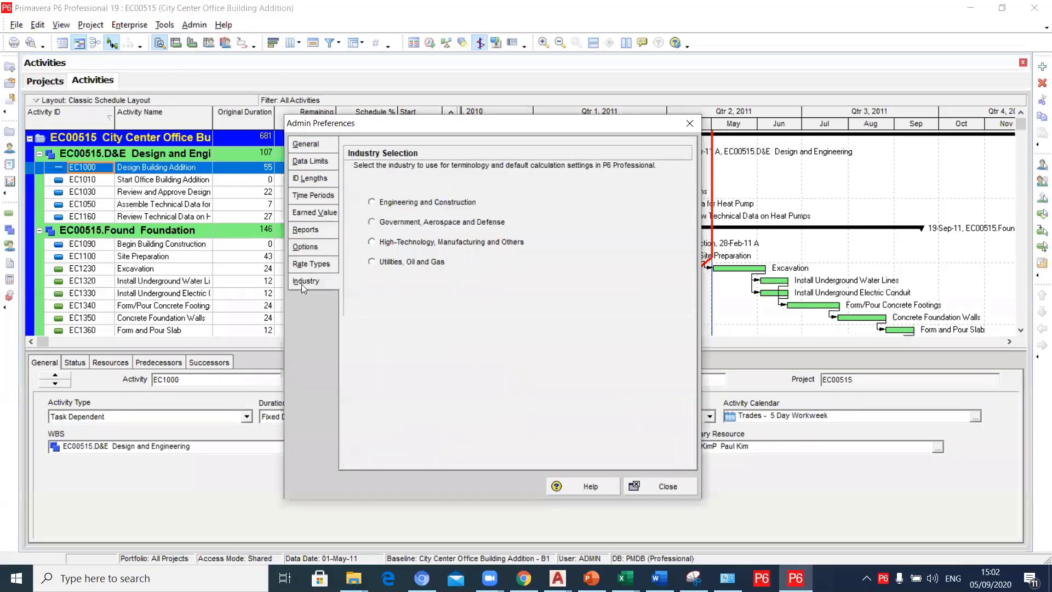
pyautogui.click(383, 202)
pyautogui.click(658, 486)
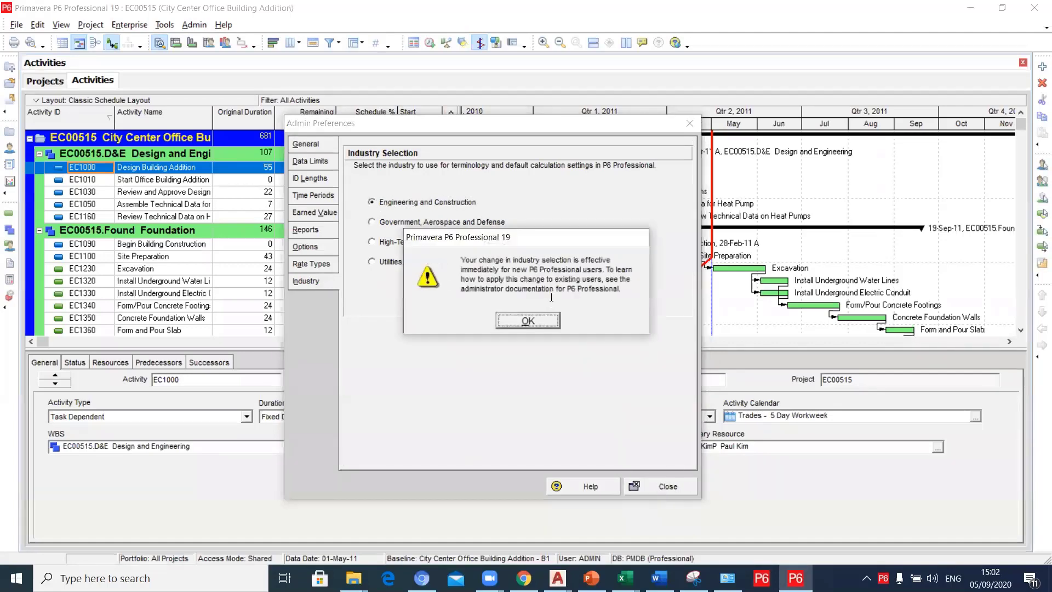
pyautogui.click(525, 321)
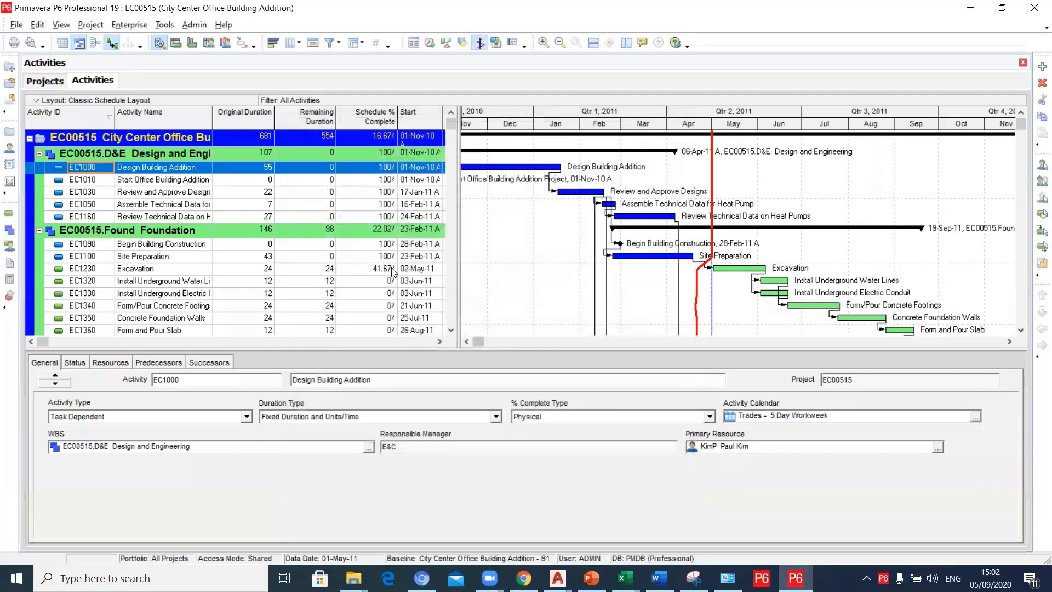